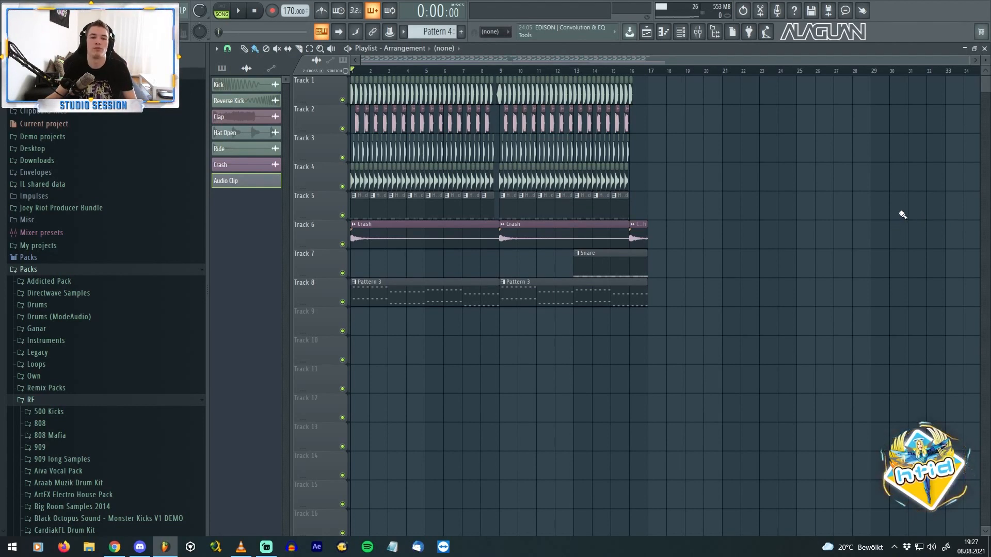
# Step: Play the arrangement from the start to hear the drums, bass and Pattern 3 clips
pyautogui.scroll(1, 882, 210)
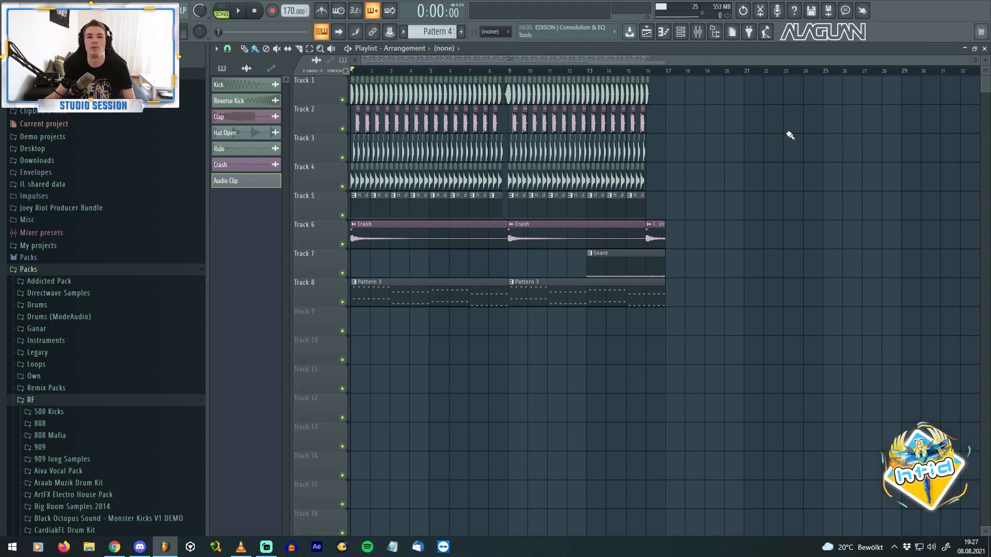
pyautogui.press('space')
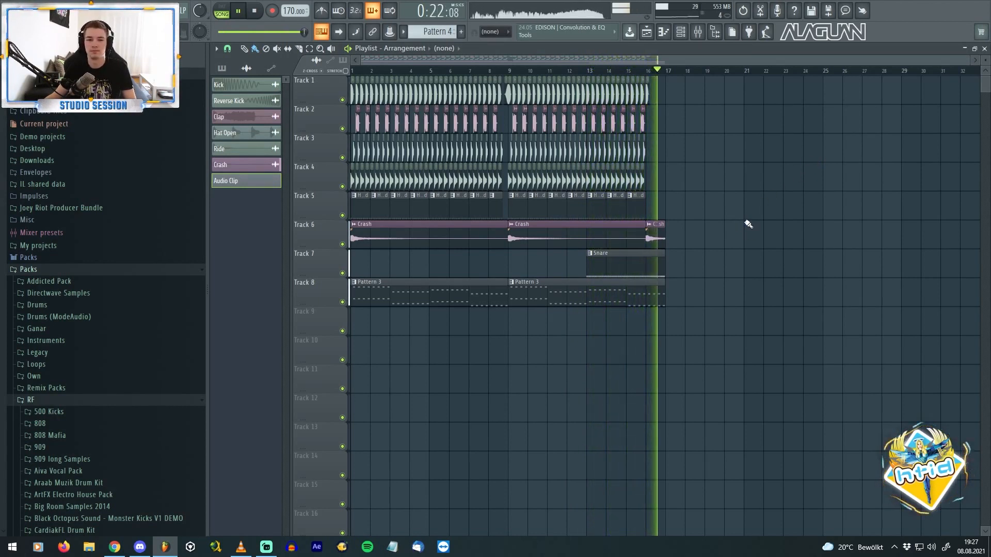
pyautogui.press('space')
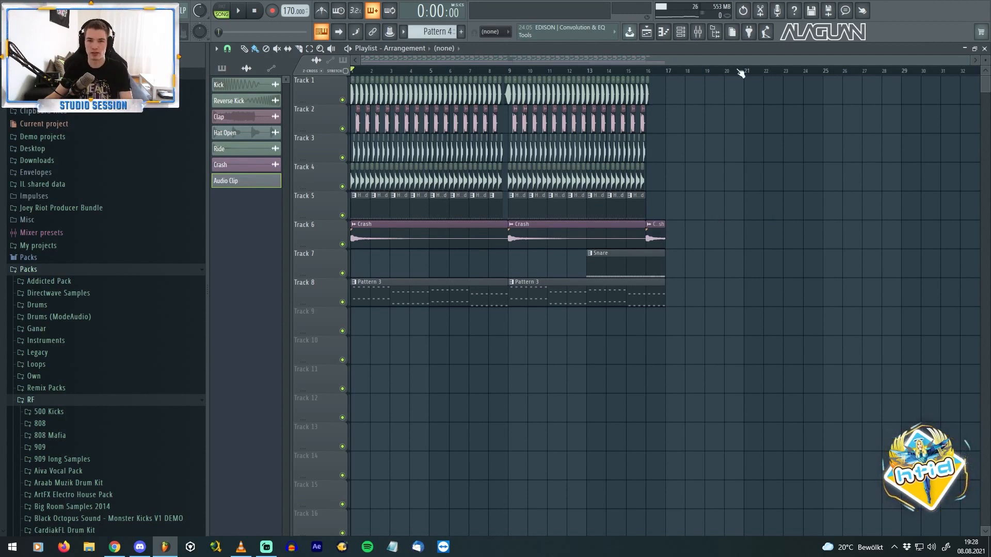
# Step: Replace the Sampler channel in the channel rack with the Sylenth1 synthesizer
pyautogui.click(684, 34)
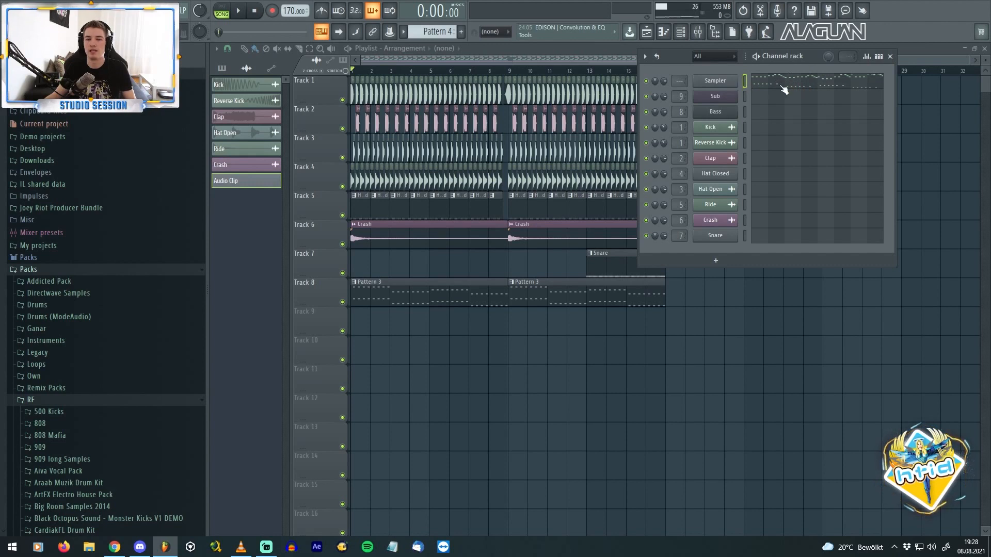
pyautogui.rightClick(734, 85)
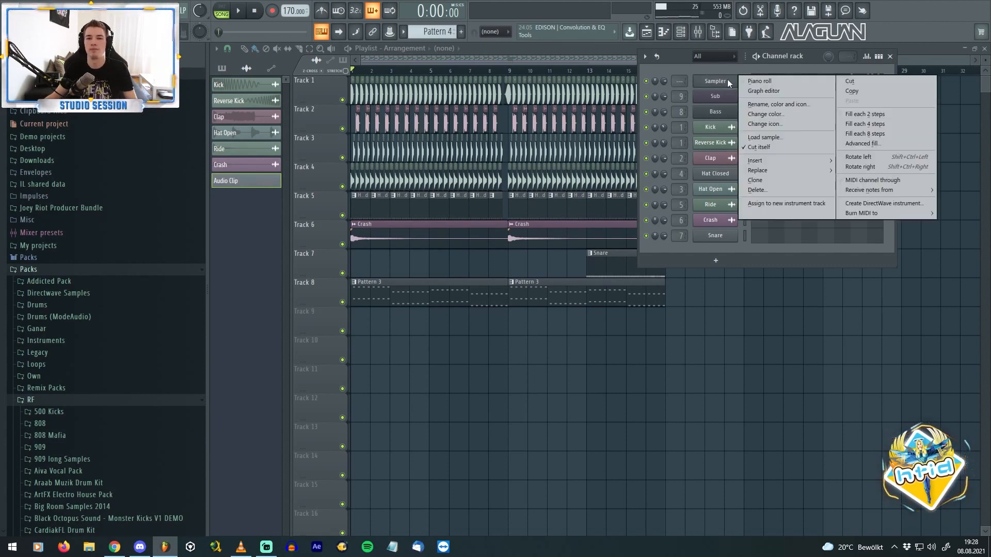
pyautogui.moveTo(807, 175)
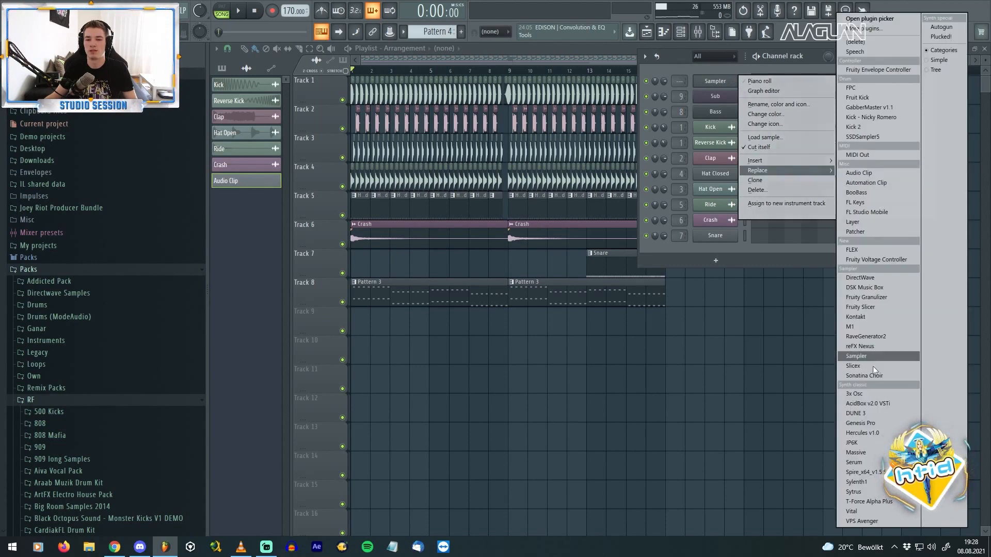
pyautogui.click(863, 482)
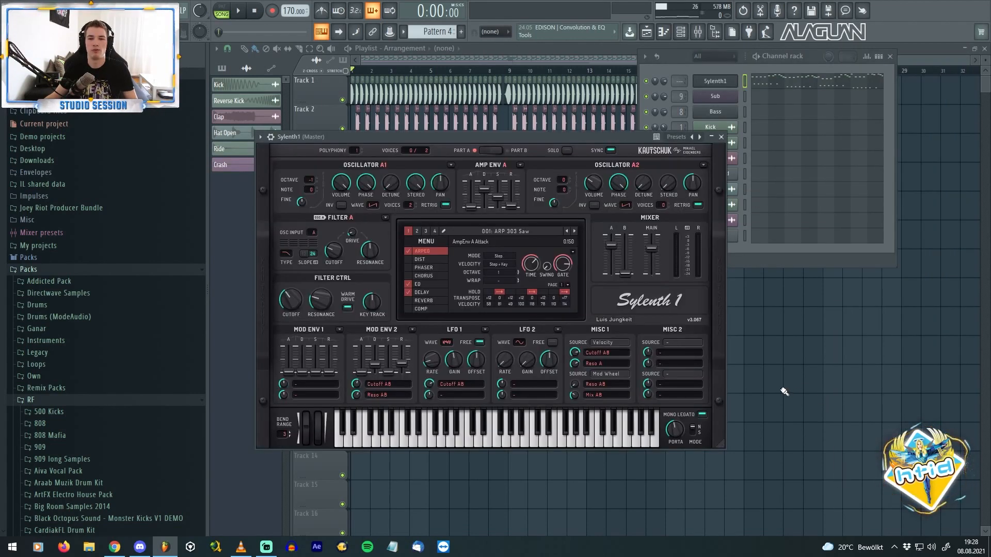
# Step: Switch playback to pattern mode and briefly audition Pattern 4 with Sylenth1
pyautogui.click(223, 13)
pyautogui.press('space')
pyautogui.press('space')
# Step: Insert an Init preset in Sylenth1 and audition the pattern with the basic sound
pyautogui.moveTo(432, 138); pyautogui.dragTo(419, 89)
pyautogui.click(414, 195)
pyautogui.moveTo(417, 202)
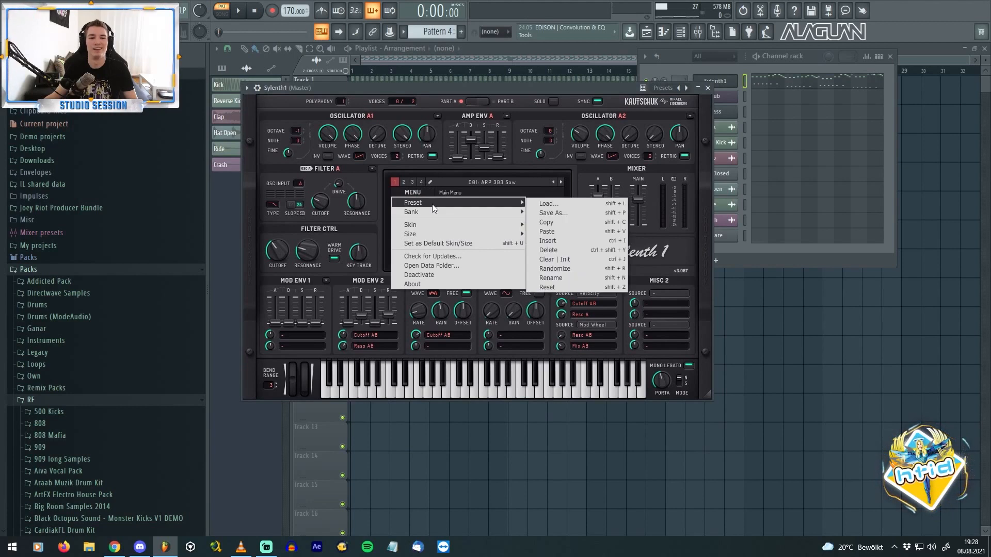
pyautogui.click(577, 240)
pyautogui.moveTo(528, 93); pyautogui.dragTo(582, 106)
pyautogui.press('space')
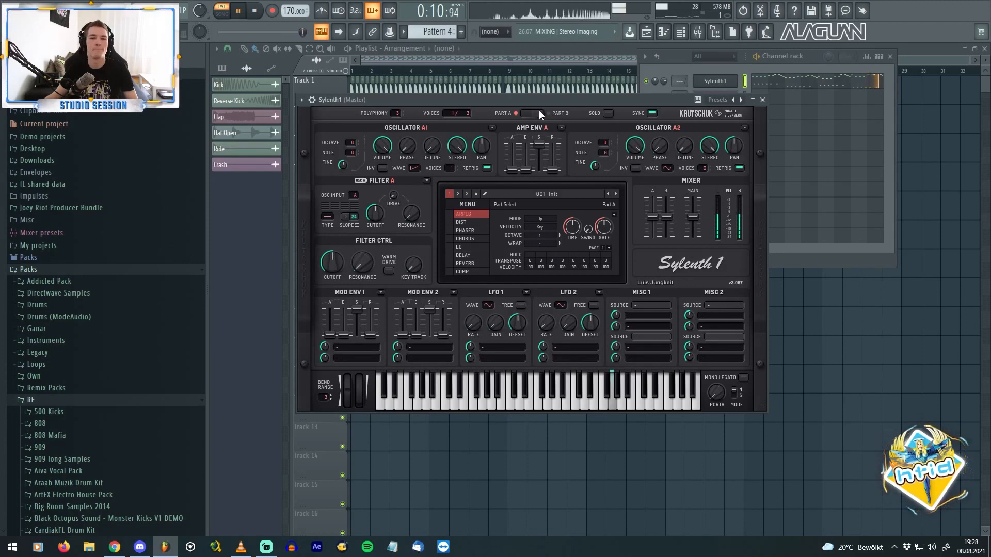
pyautogui.press('space')
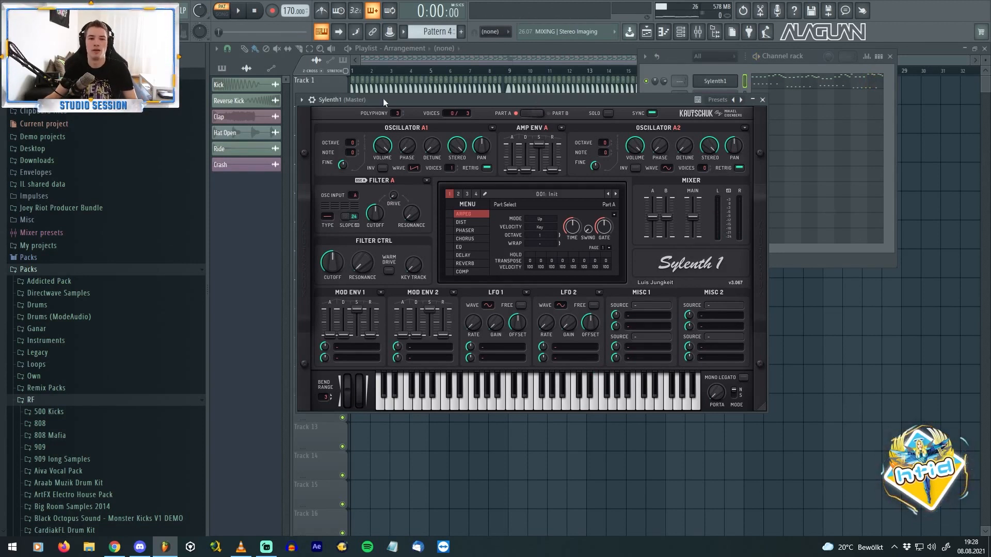
# Step: Rename the Sylenth1 channel as Lead and route it to mixer track 11
pyautogui.rightClick(737, 80)
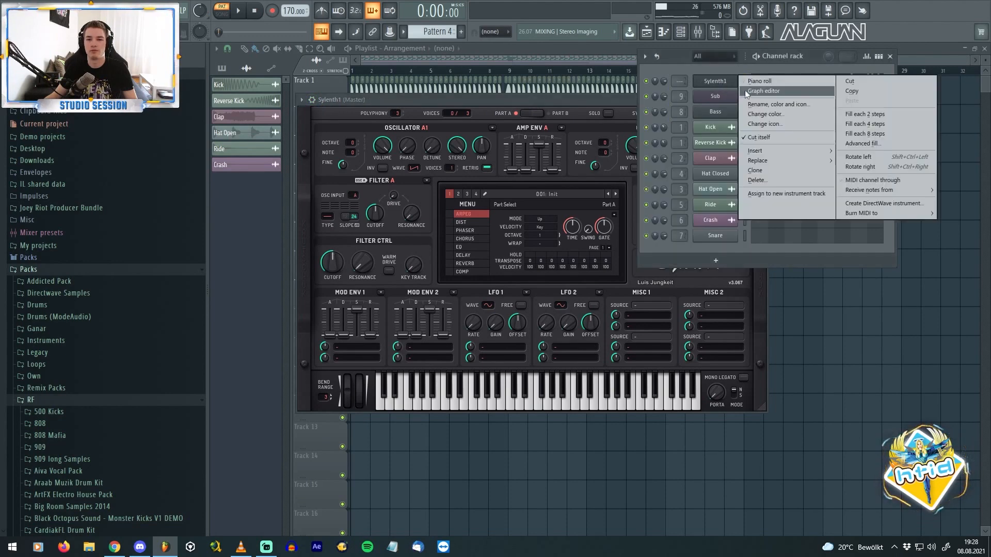
pyautogui.click(767, 104)
pyautogui.write('Lead')
pyautogui.press('Return')
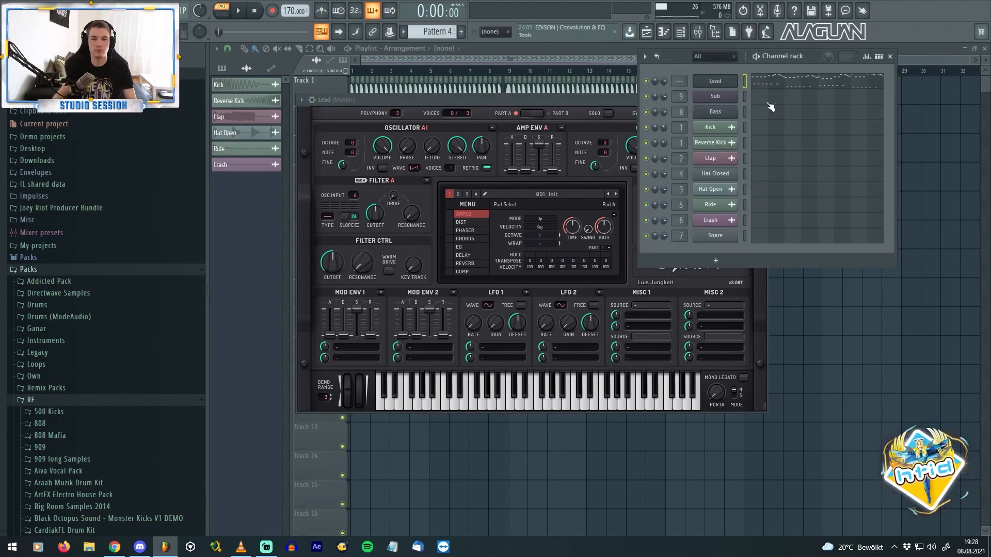
pyautogui.click(394, 96)
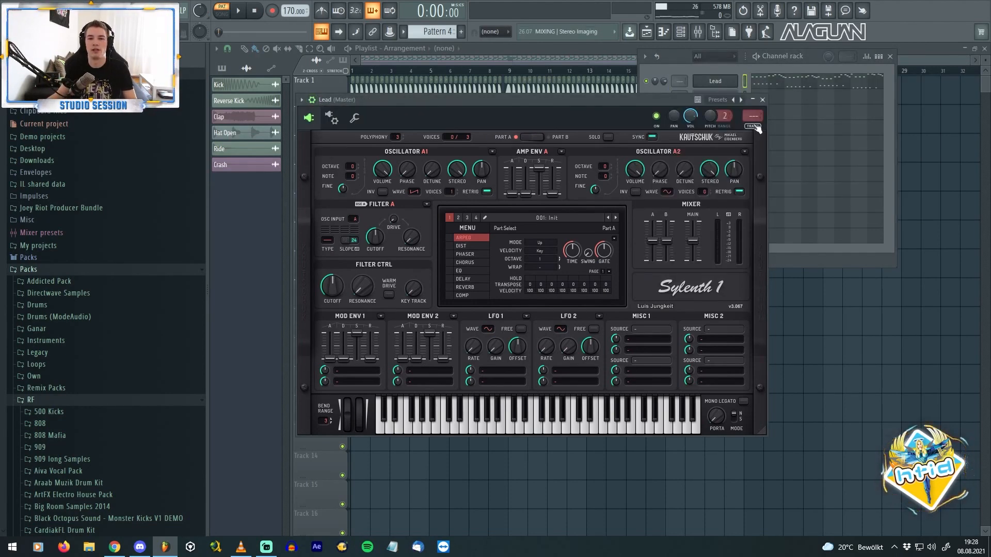
pyautogui.click(753, 126)
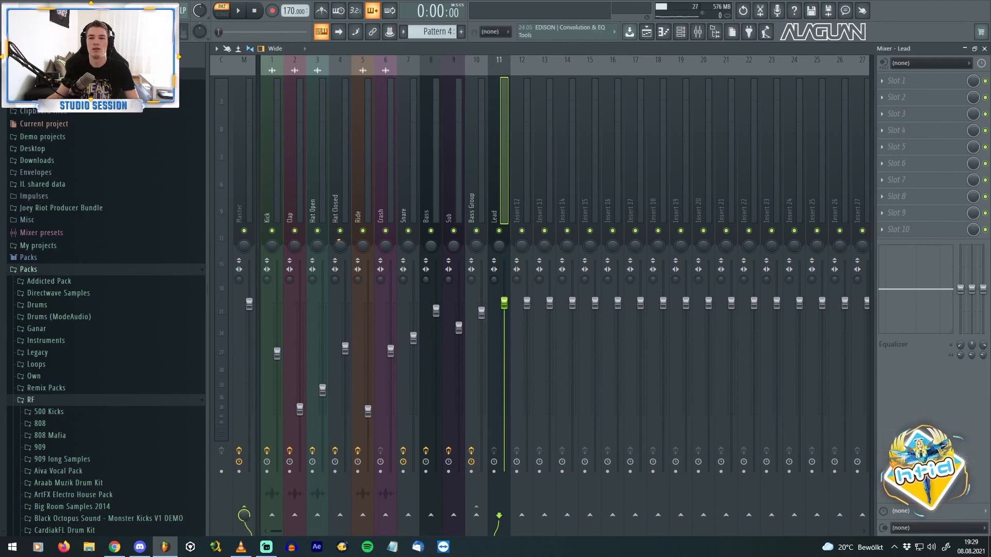
# Step: Insert FabFilter Pro-Q 3 in the Lead track's first effect slot and add a low cut and a 12 dB/oct high cut at about 16.2 kHz
pyautogui.click(899, 98)
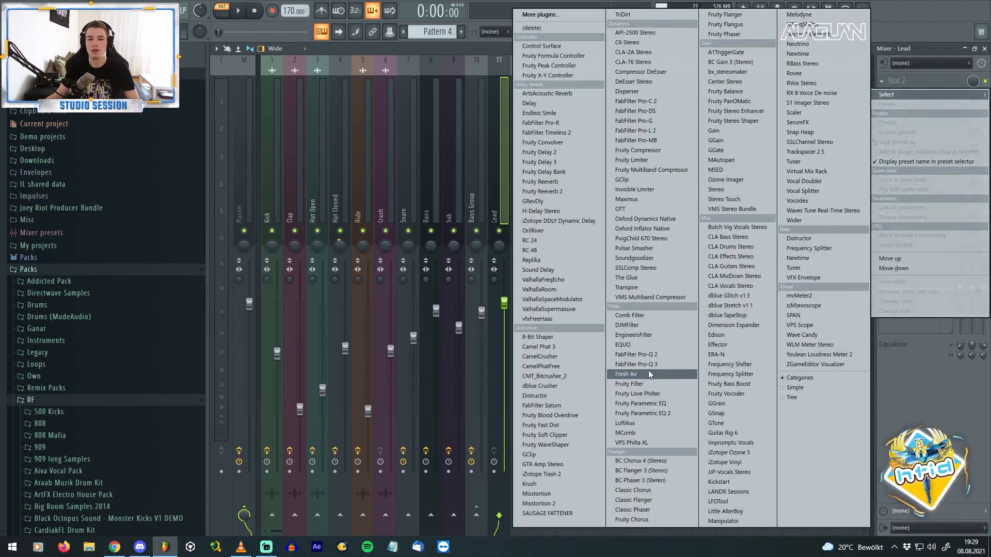
pyautogui.click(635, 365)
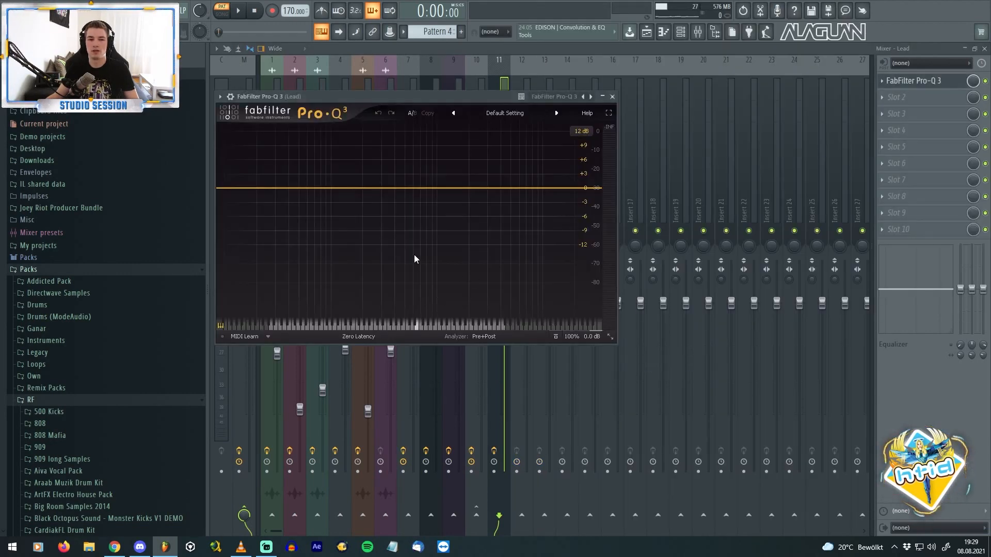
pyautogui.doubleClick(233, 188)
pyautogui.moveTo(234, 188); pyautogui.dragTo(365, 189)
pyautogui.press('space')
pyautogui.moveTo(595, 190); pyautogui.dragTo(564, 189)
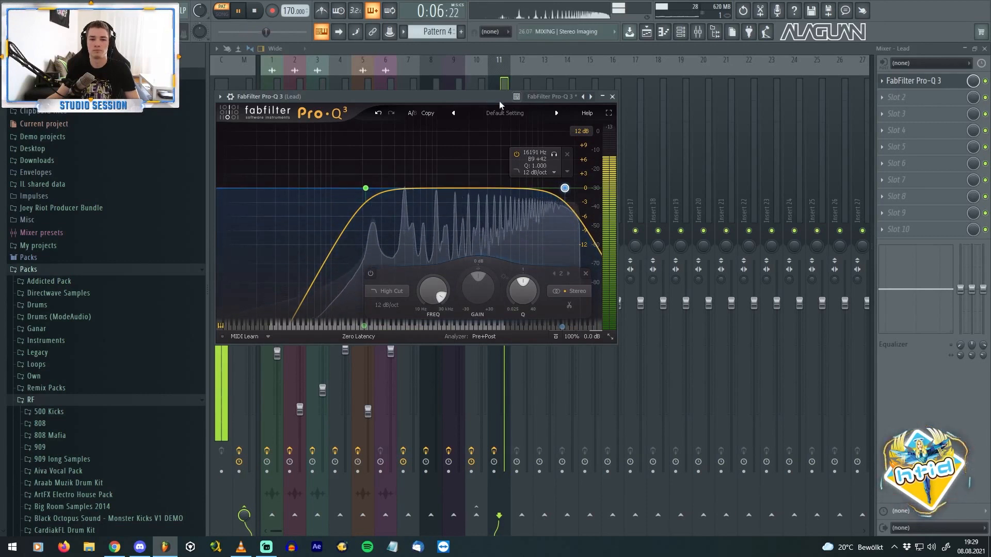
pyautogui.press('space')
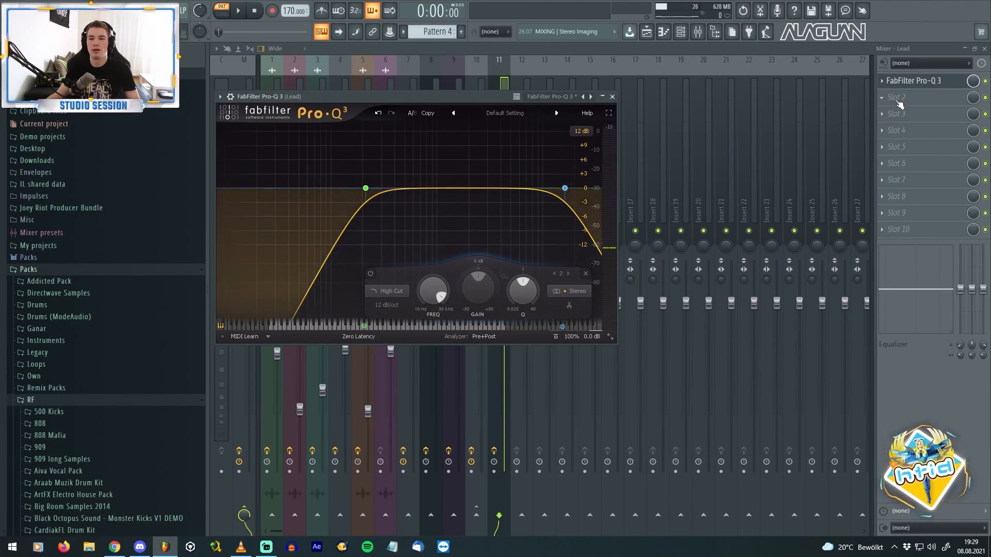
# Step: Insert OTT in the Lead track's second slot with Depth 30%, Time 66%, upward compression 52% and downward compression 63%
pyautogui.click(898, 102)
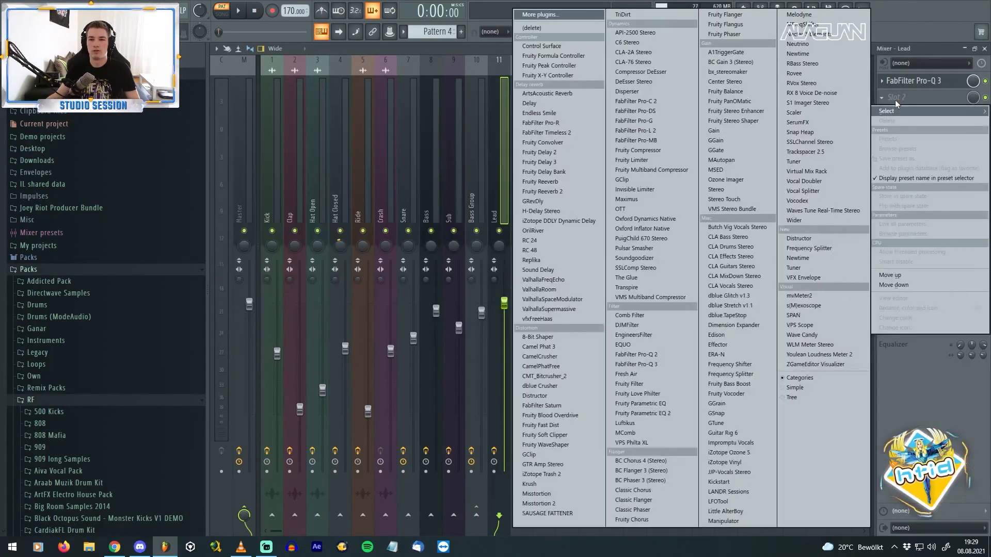
pyautogui.click(632, 208)
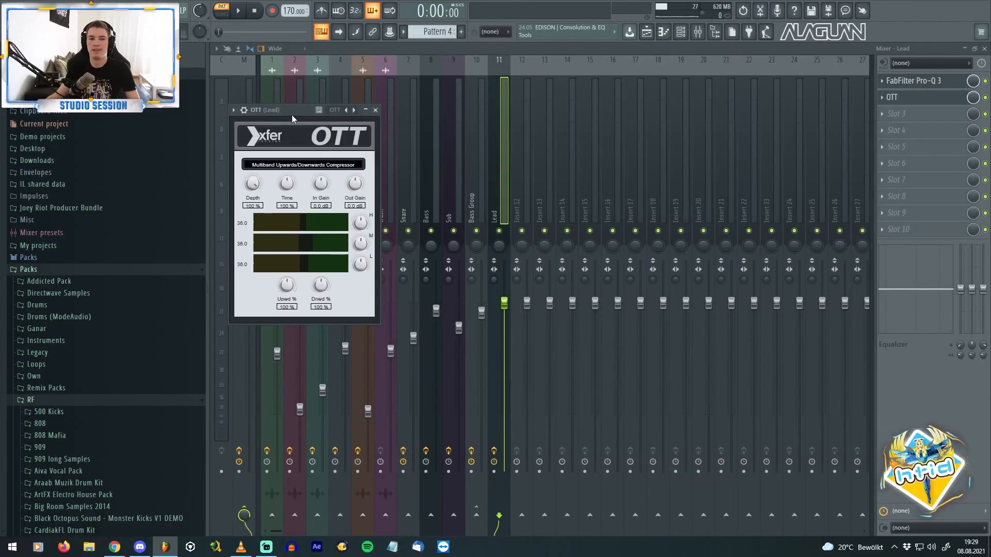
pyautogui.moveTo(255, 183); pyautogui.dragTo(248, 236)
pyautogui.press('space')
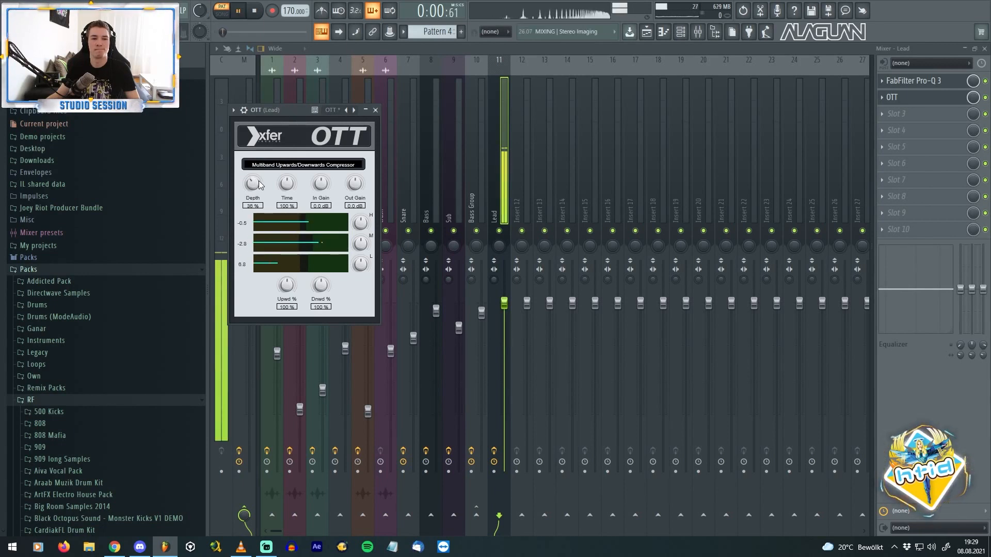
pyautogui.moveTo(289, 183); pyautogui.dragTo(289, 207)
pyautogui.moveTo(289, 289); pyautogui.dragTo(316, 309)
pyautogui.moveTo(284, 183); pyautogui.dragTo(284, 175)
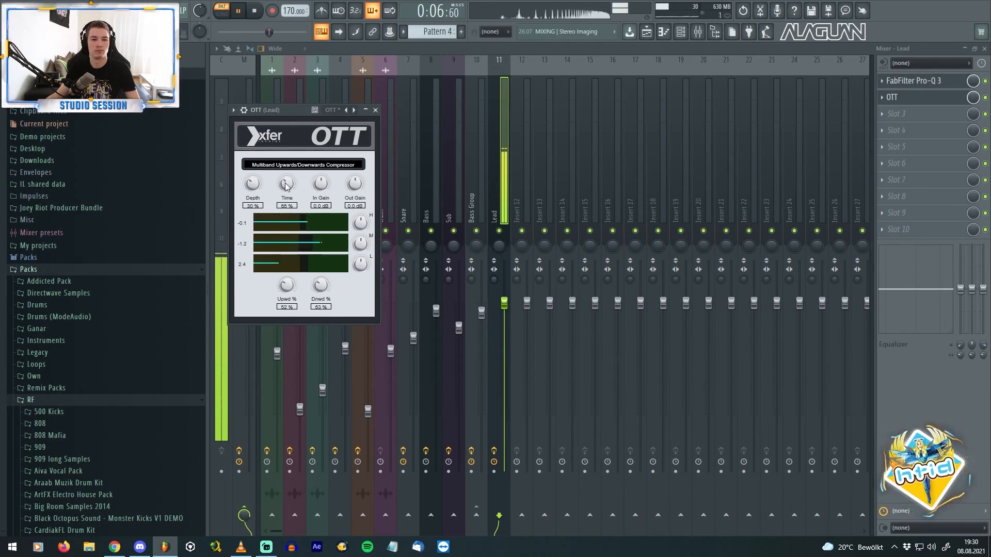
pyautogui.press('Escape')
pyautogui.press('space')
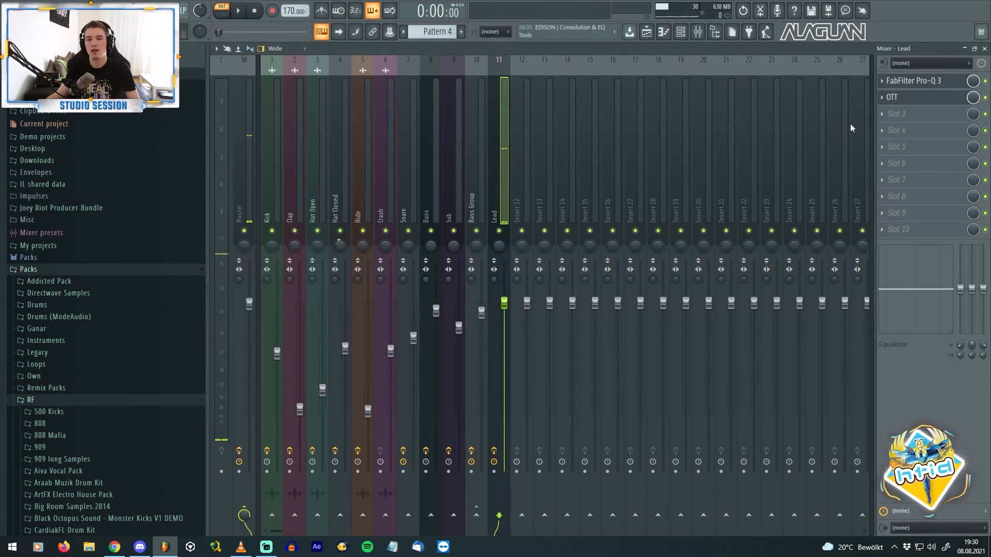
# Step: Insert iZotope DDLY Dynamic Delay in the Lead track's third slot and set its Wet level to 20%
pyautogui.click(900, 116)
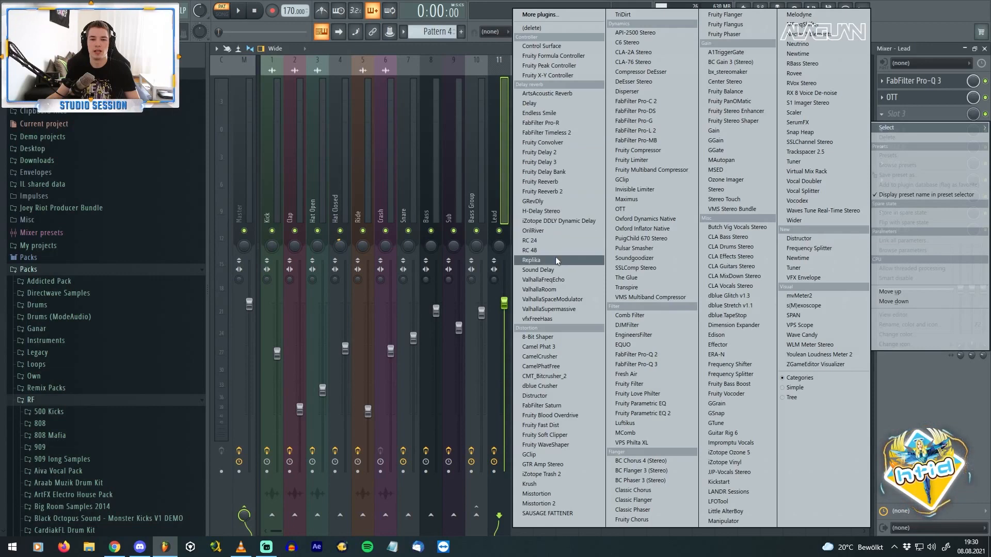
pyautogui.click(560, 221)
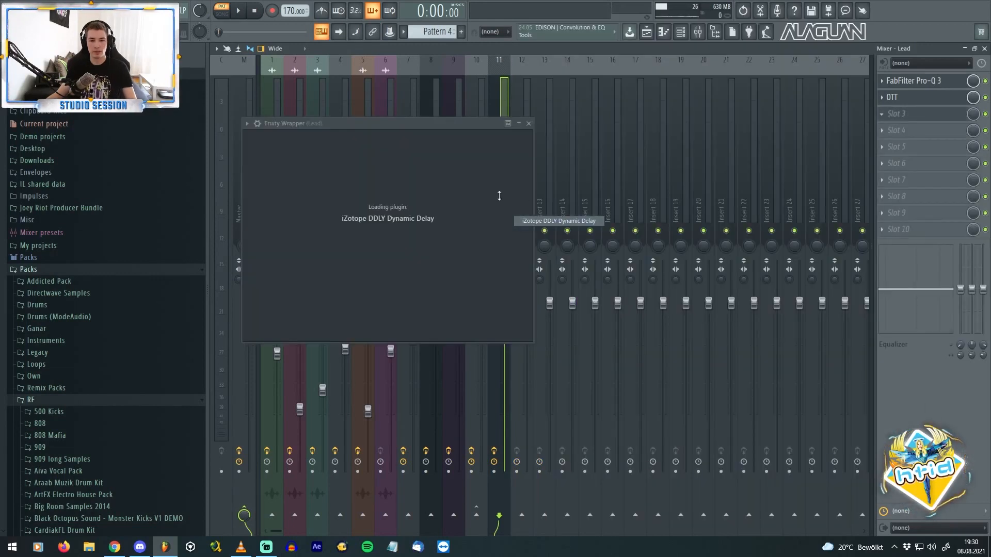
pyautogui.moveTo(518, 128); pyautogui.dragTo(542, 117)
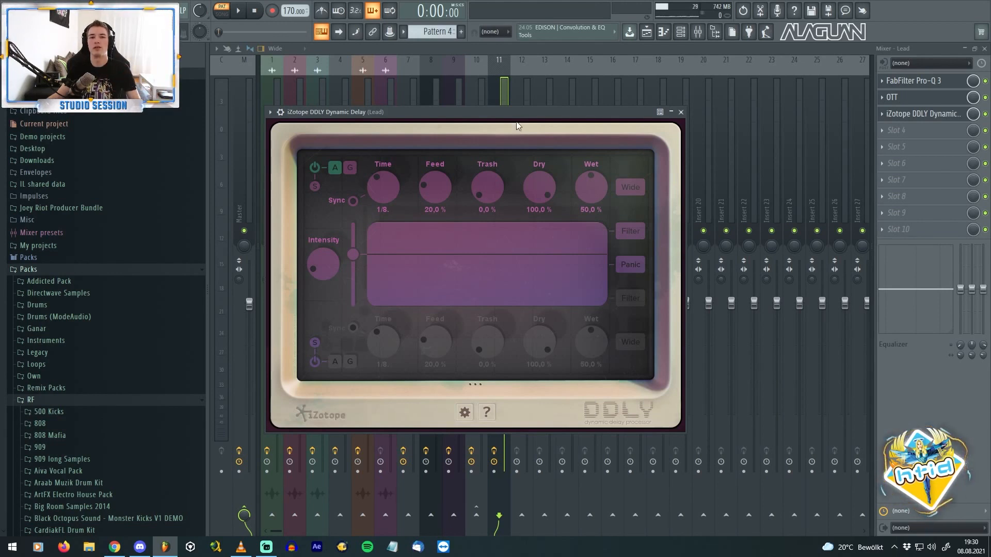
pyautogui.press('space')
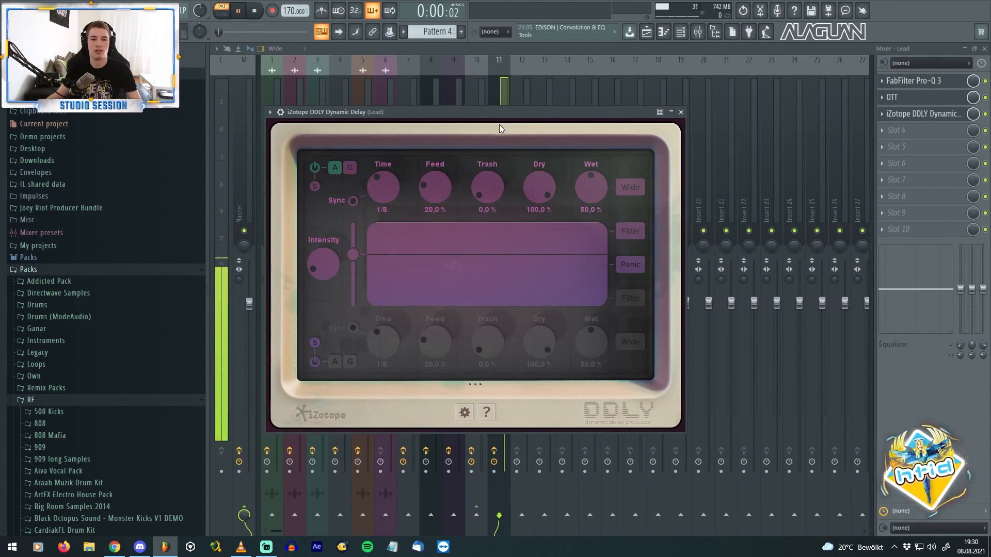
pyautogui.moveTo(573, 176); pyautogui.dragTo(580, 191)
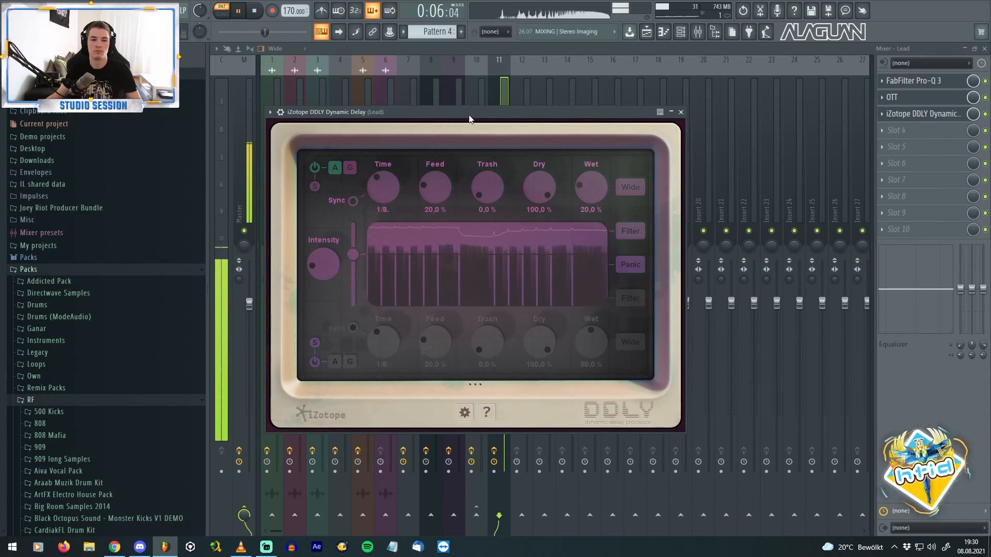
pyautogui.press('space')
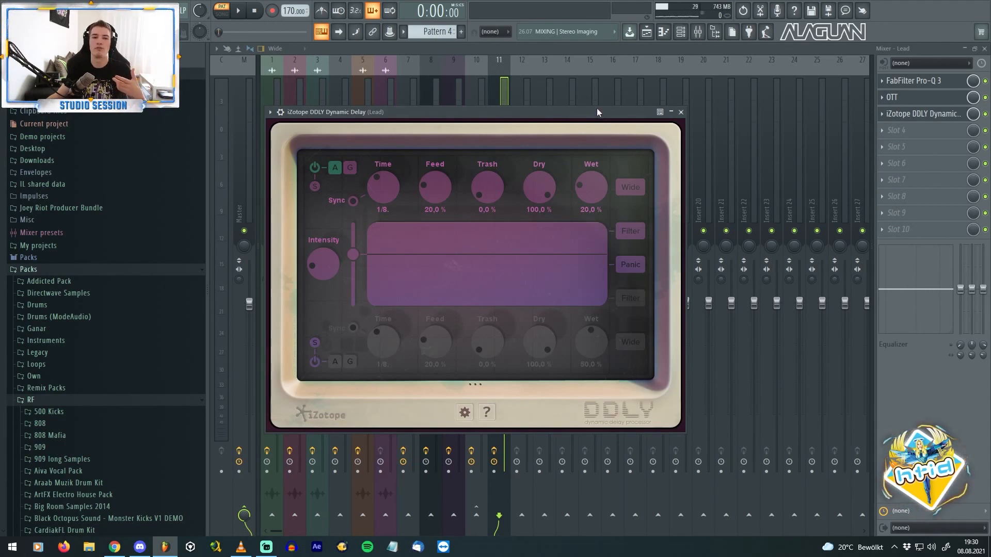
pyautogui.click(681, 112)
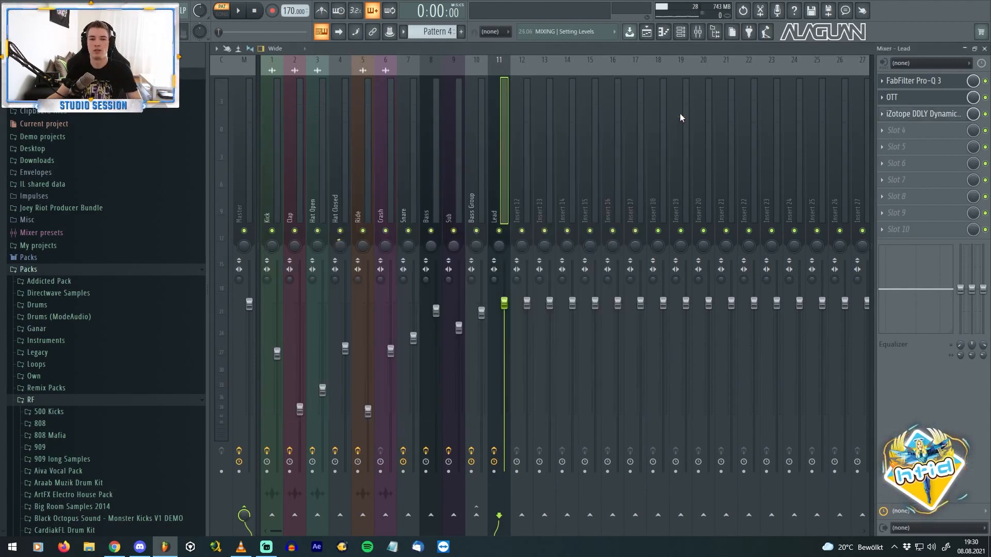
# Step: Insert FabFilter Pro-R in the Lead track's fourth slot, load the EDM SuperSaw Anthem Hall B preset and start playback
pyautogui.click(900, 131)
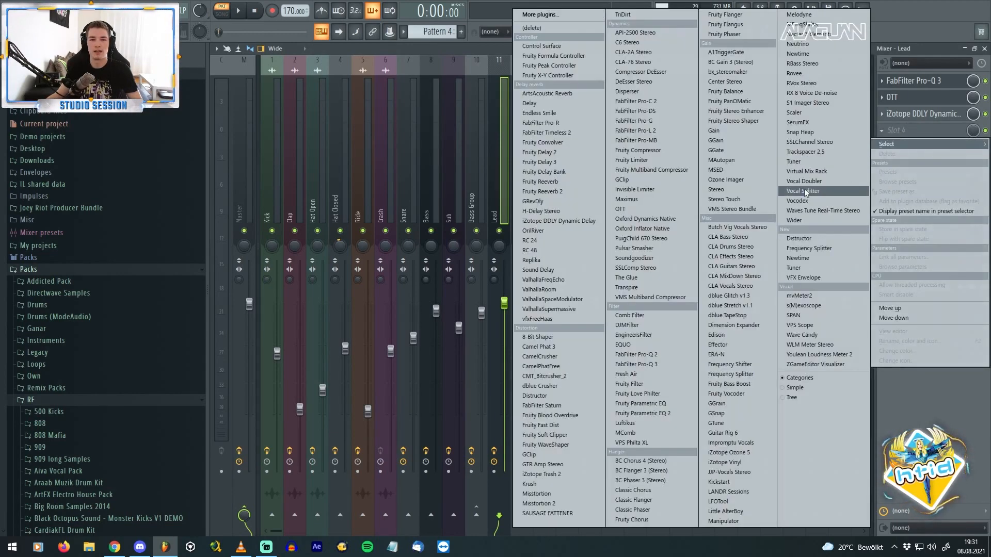
pyautogui.click(562, 122)
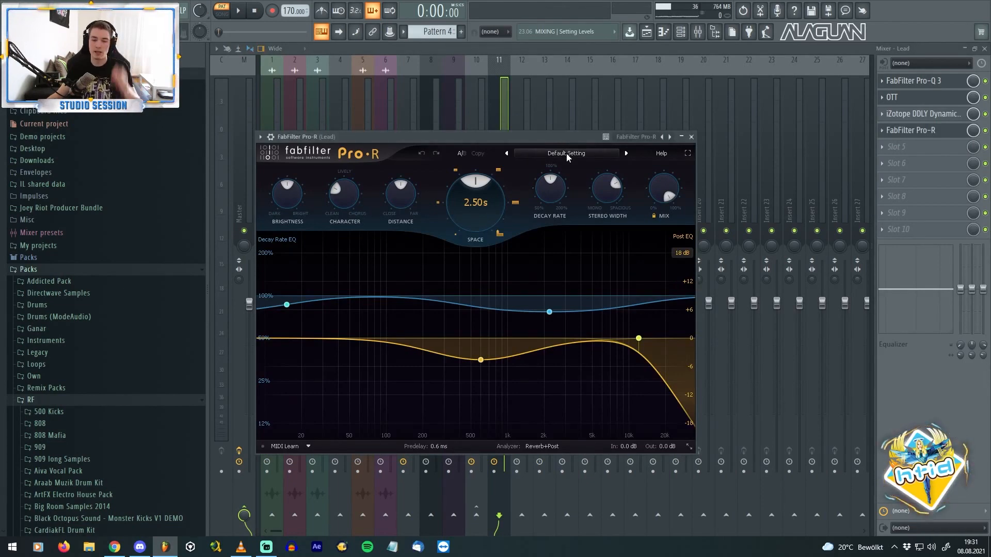
pyautogui.click(566, 153)
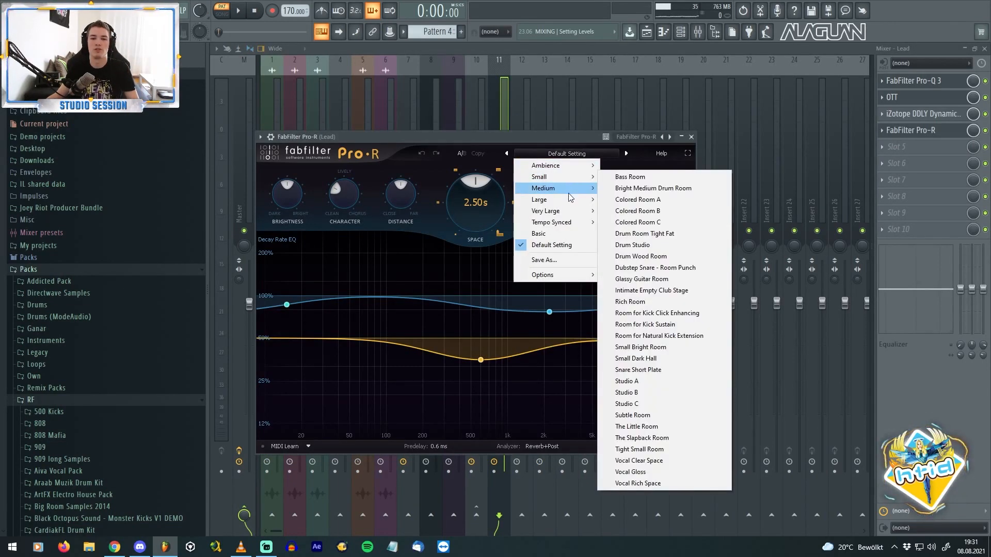
pyautogui.moveTo(570, 200)
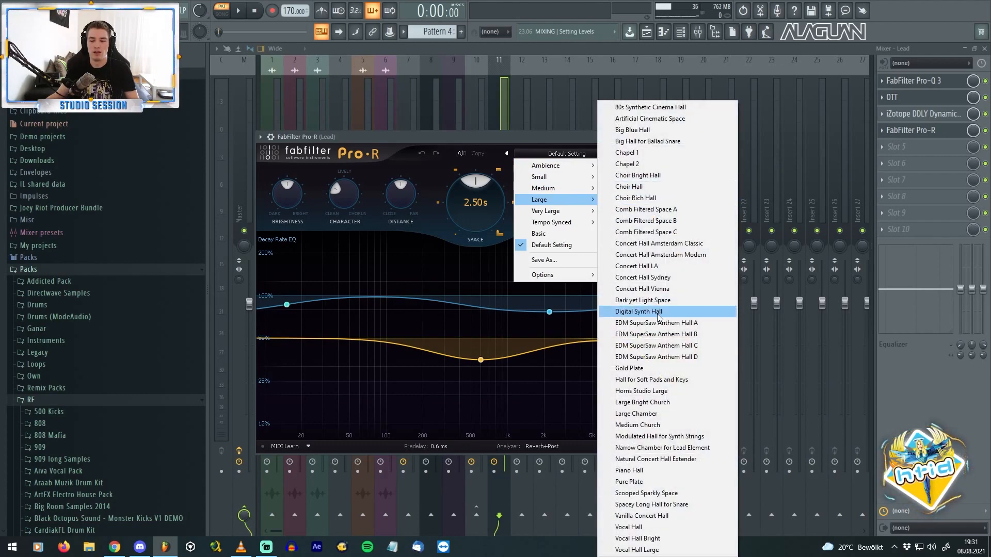
pyautogui.click(688, 336)
pyautogui.press('space')
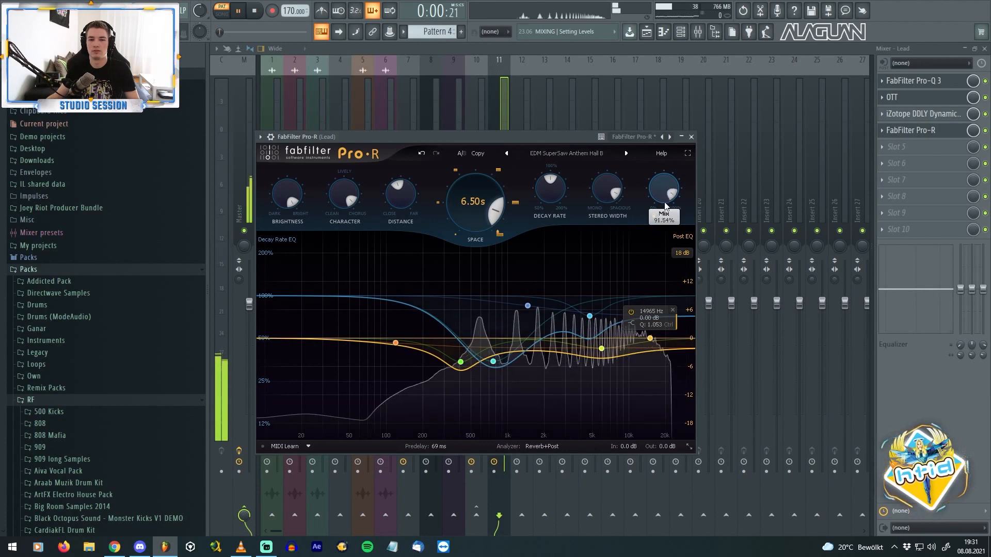
# Step: Lower the Pro-R reverb mix and add a low cut at about 60 Hz to its Post EQ
pyautogui.moveTo(661, 236); pyautogui.dragTo(659, 305)
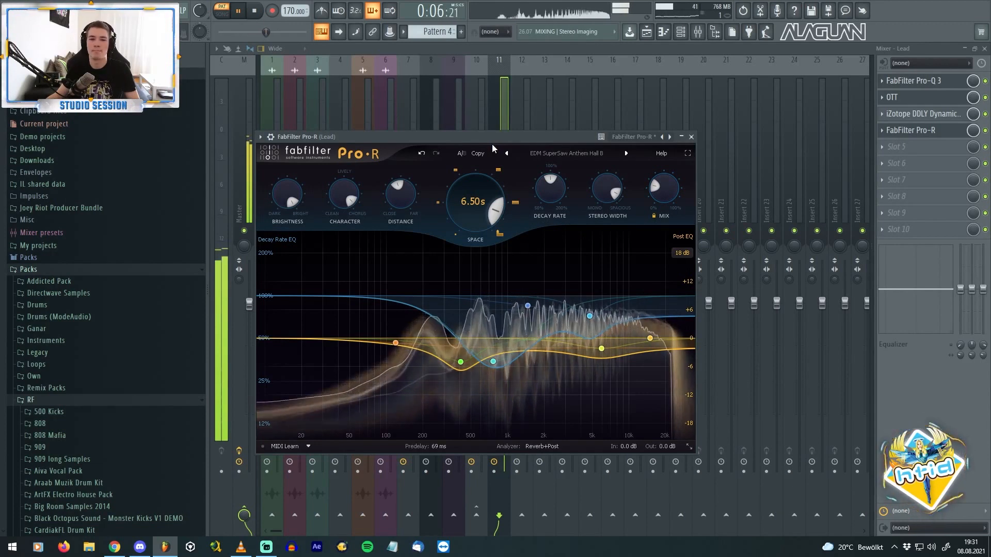
pyautogui.moveTo(307, 335); pyautogui.dragTo(361, 339)
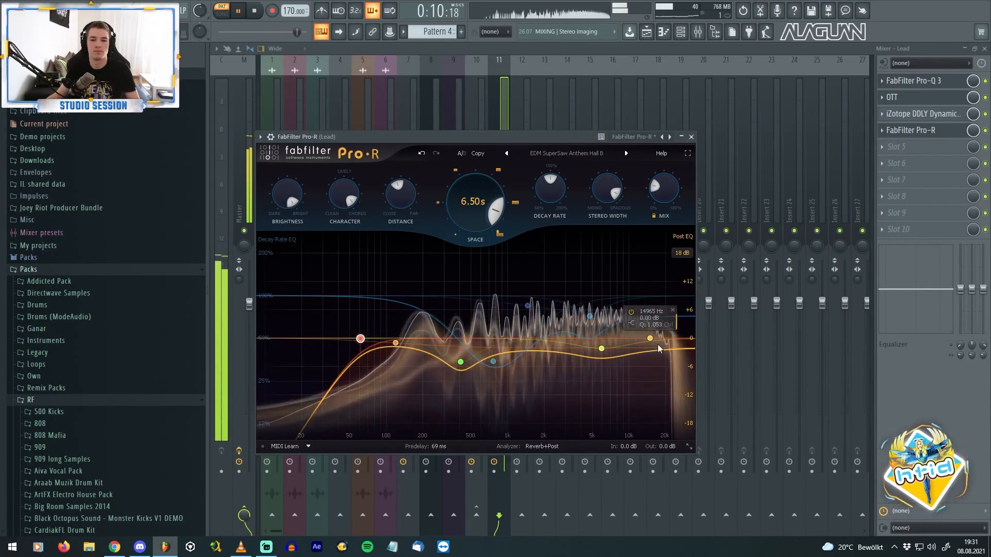
pyautogui.press('space')
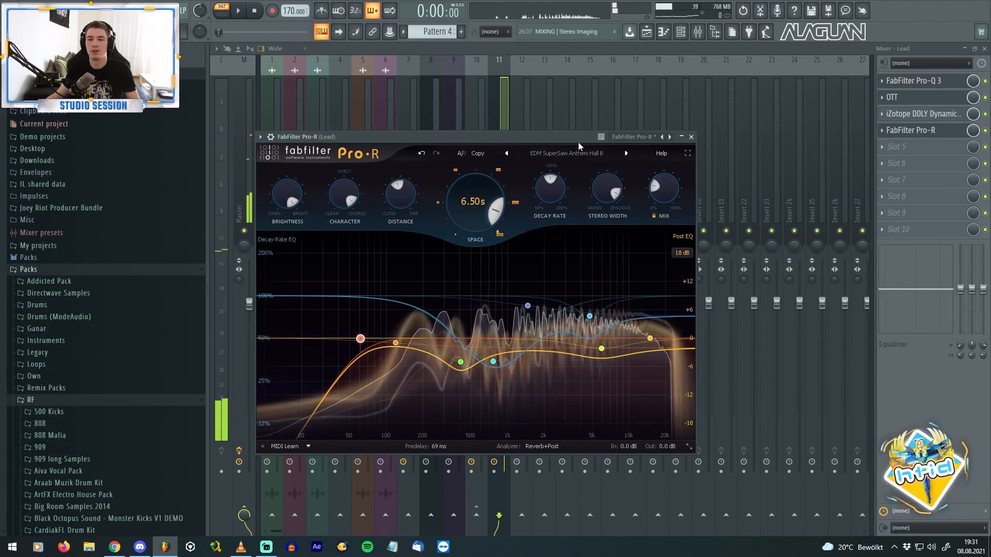
pyautogui.click(691, 137)
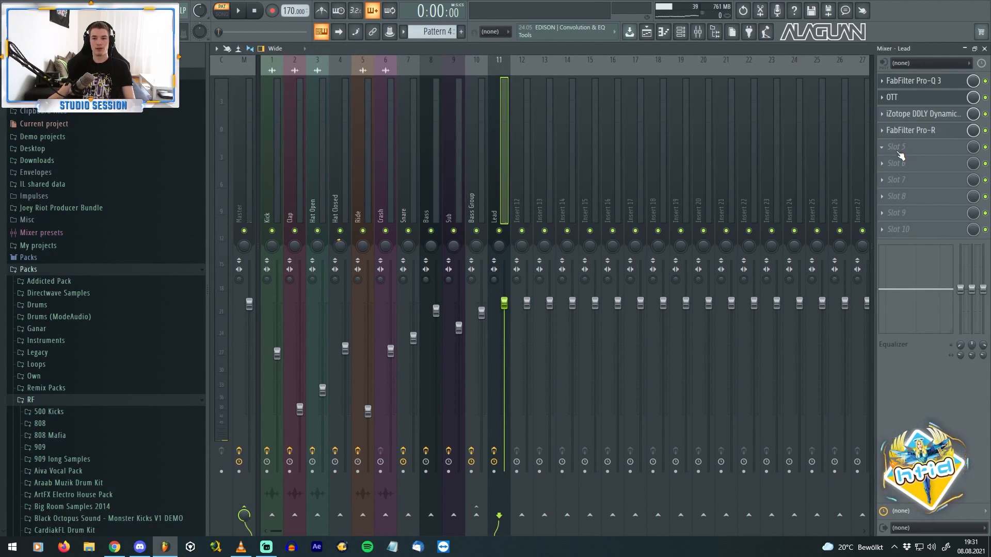
# Step: Insert VMS Multiband Compressor in the Lead track's fifth slot and load the A Good Place To Start preset
pyautogui.click(897, 148)
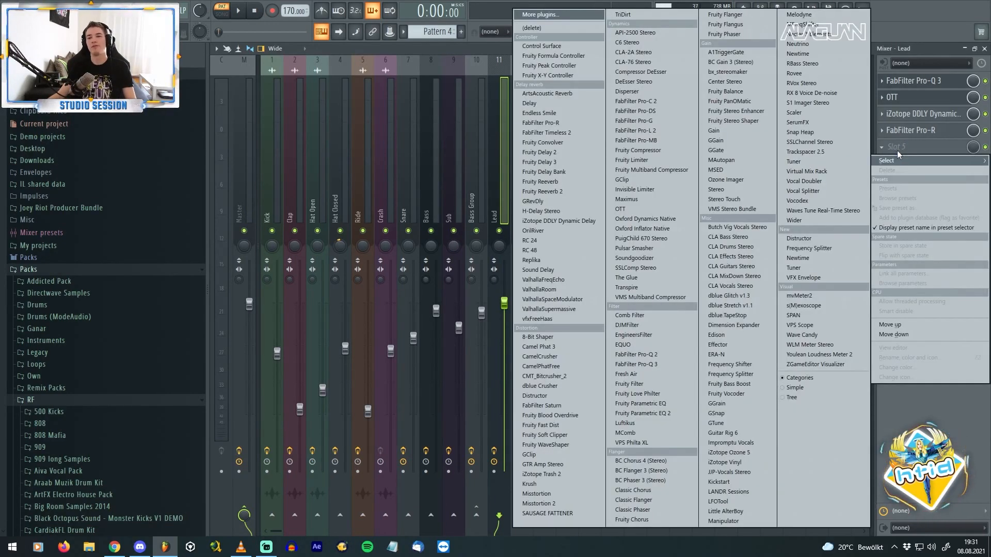
pyautogui.click(671, 299)
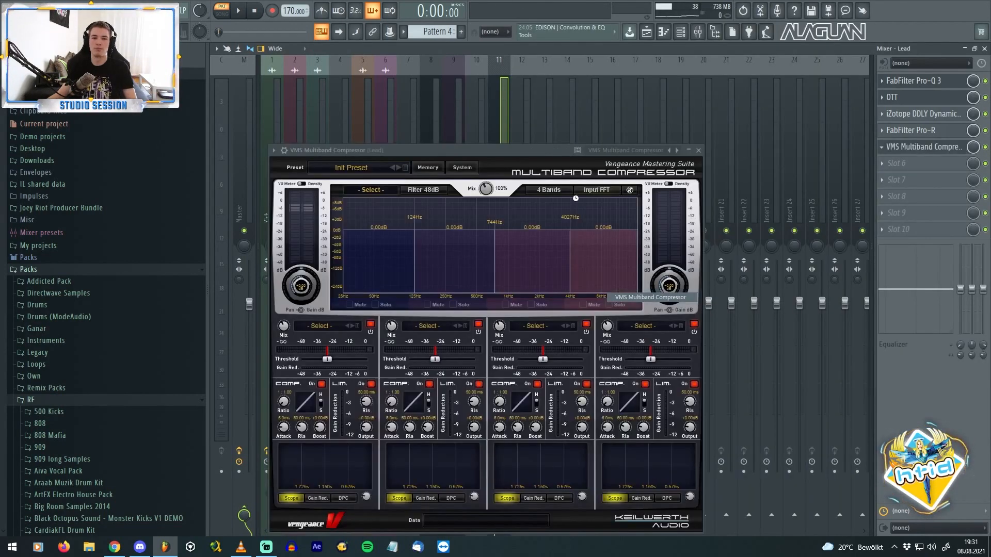
pyautogui.moveTo(541, 156); pyautogui.dragTo(557, 123)
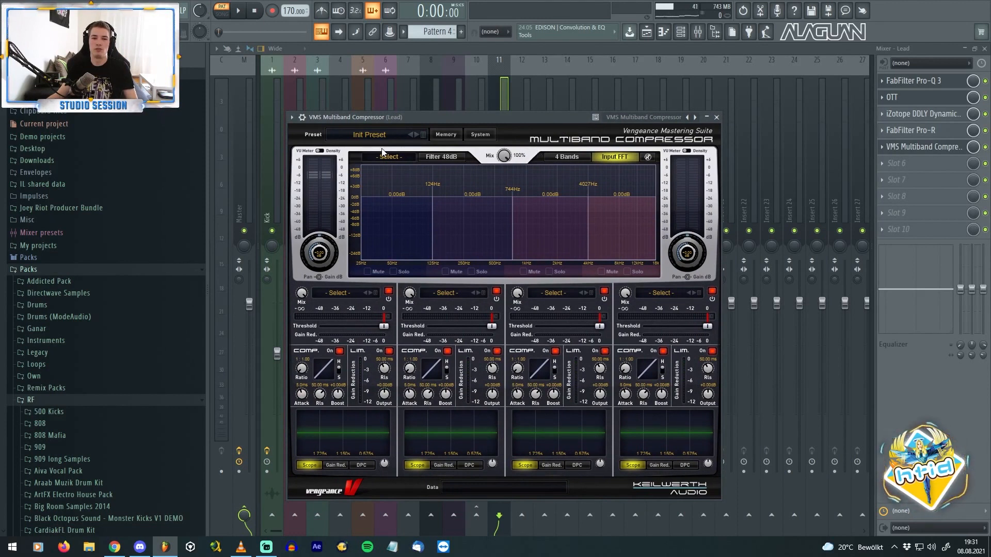
pyautogui.click(416, 134)
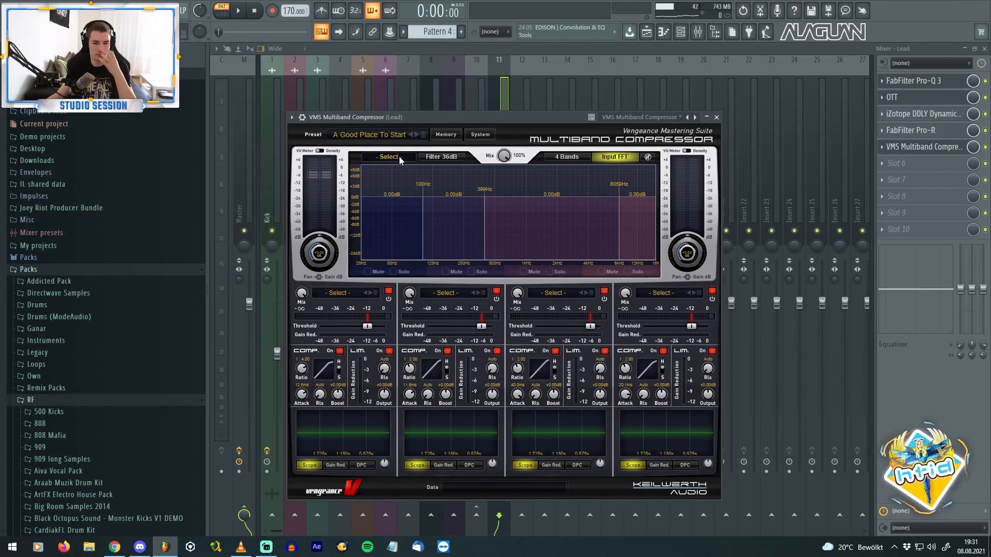
# Step: Switch off the compressor's lowest band and lower the thresholds of the other three bands during playback
pyautogui.click(389, 292)
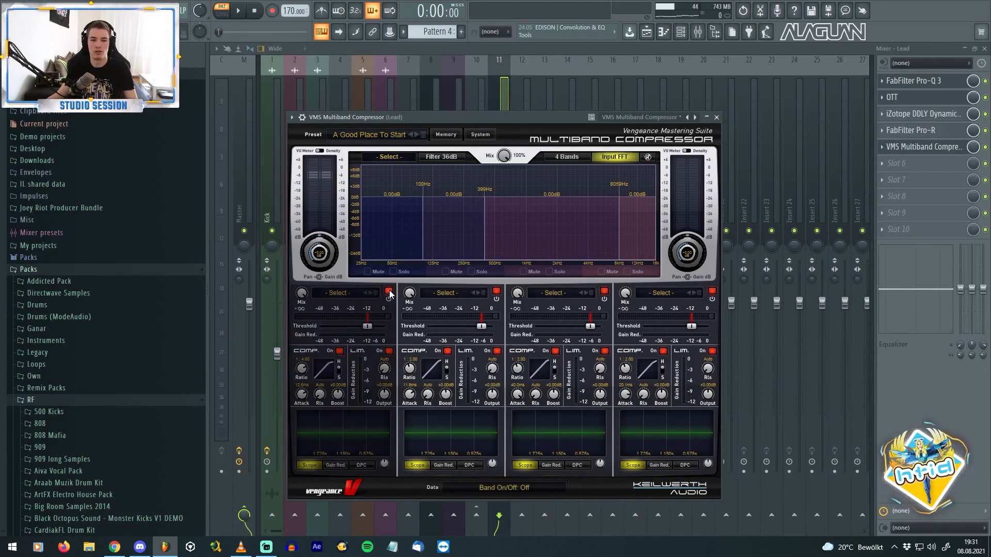
pyautogui.press('space')
pyautogui.press('space')
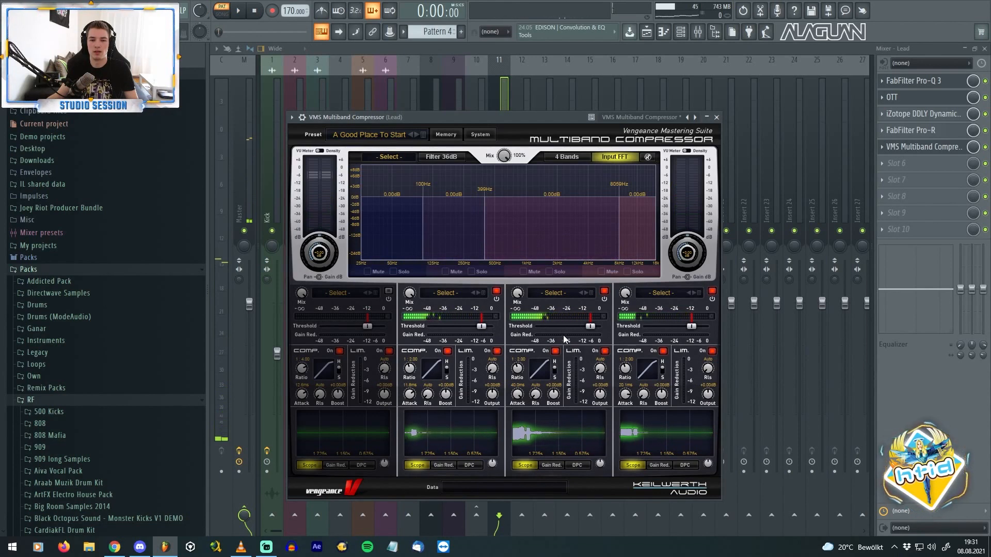
pyautogui.press('space')
pyautogui.moveTo(495, 327); pyautogui.dragTo(471, 326)
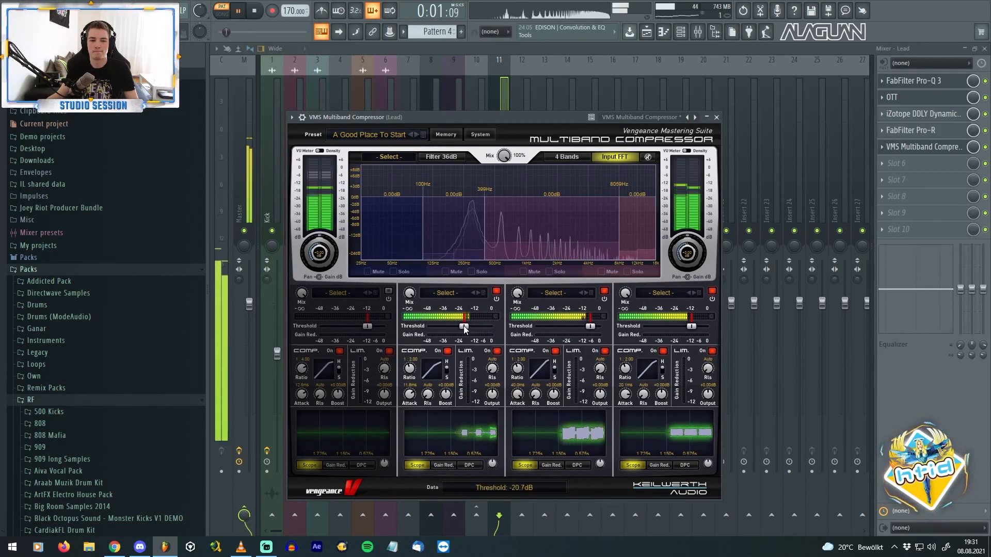
pyautogui.moveTo(590, 326); pyautogui.dragTo(584, 328)
pyautogui.moveTo(690, 328); pyautogui.dragTo(683, 331)
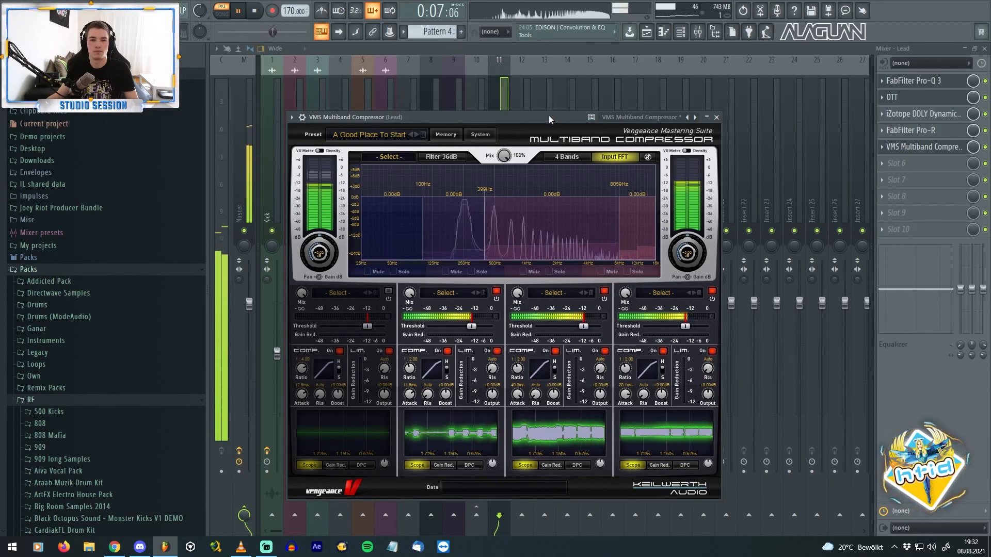
pyautogui.press('space')
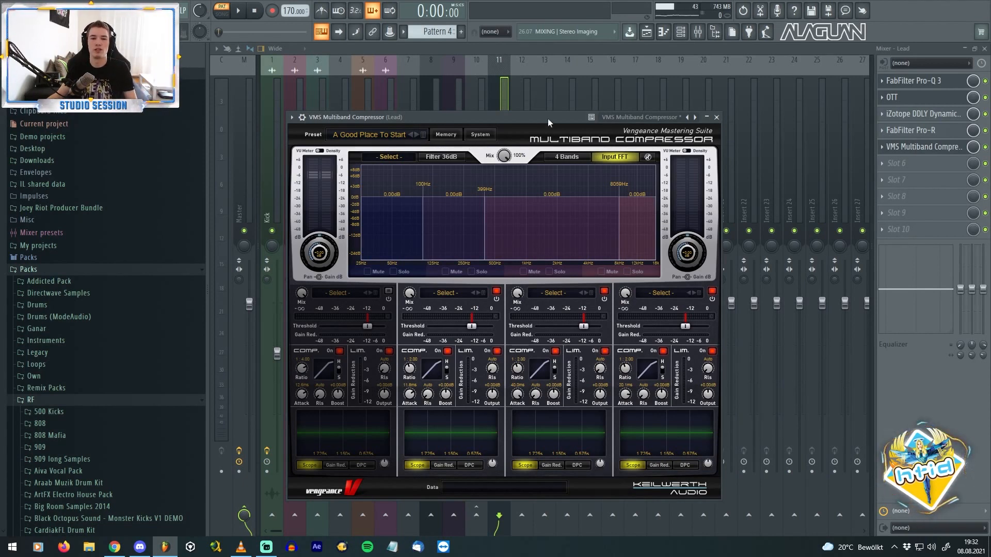
pyautogui.click(718, 117)
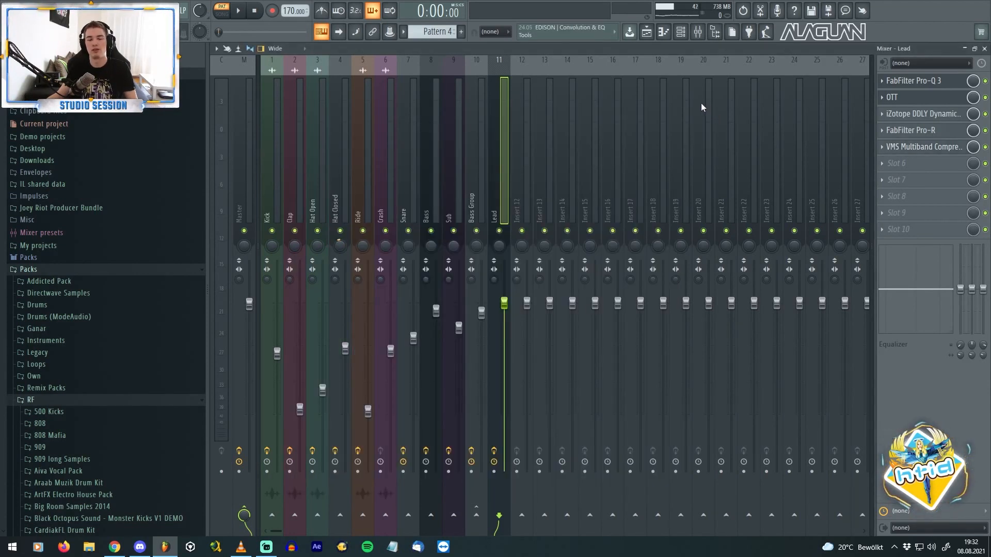
# Step: Play the lead, close the mixer and the leftover effect windows, and bring the Sylenth1 window into clear view
pyautogui.press('space')
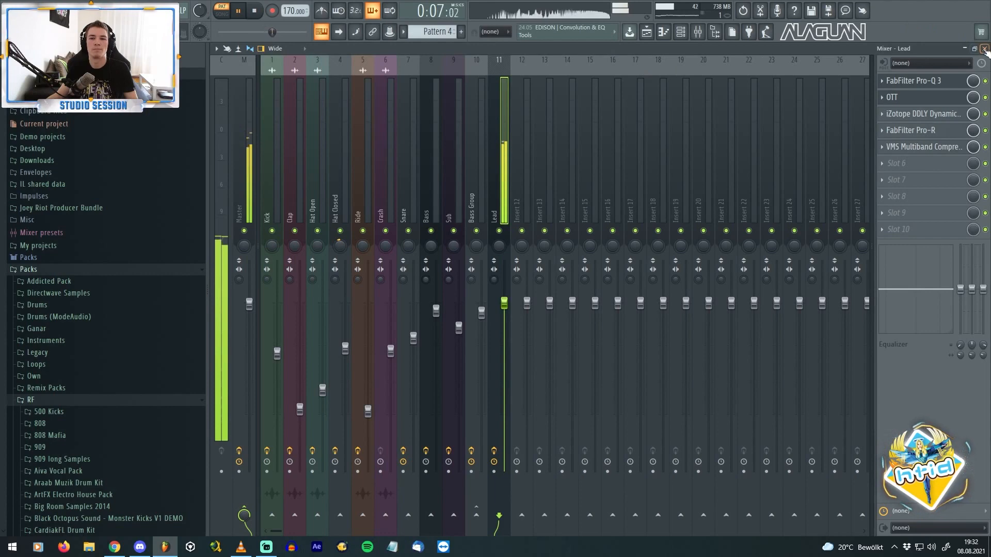
pyautogui.press('F9')
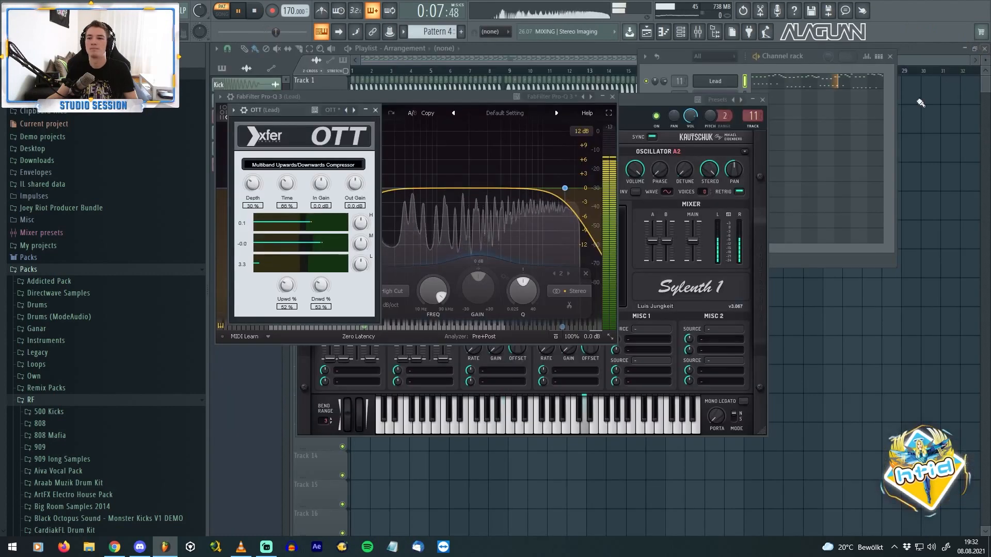
pyautogui.click(612, 97)
pyautogui.click(612, 101)
pyautogui.press('space')
pyautogui.click(280, 112)
pyautogui.click(378, 108)
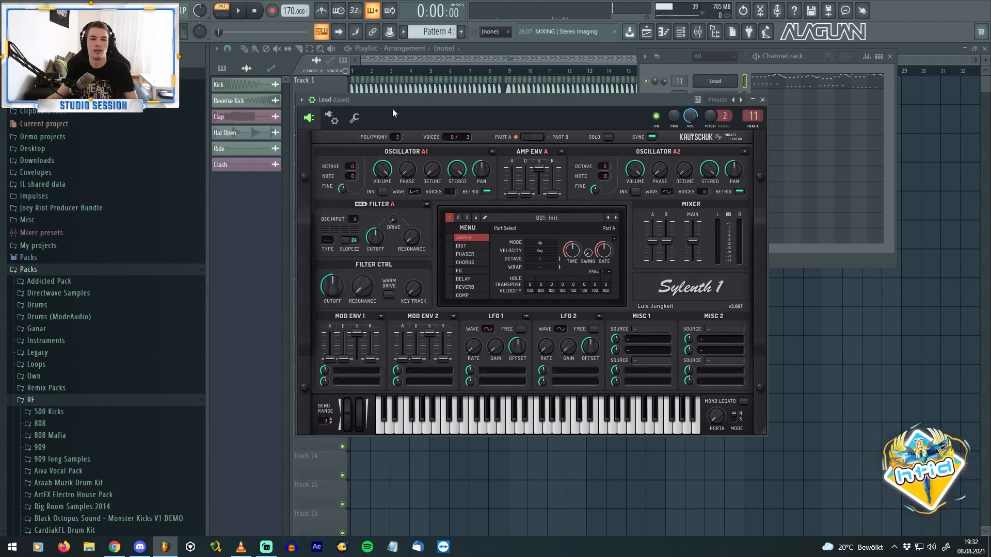
pyautogui.moveTo(535, 110); pyautogui.dragTo(580, 86)
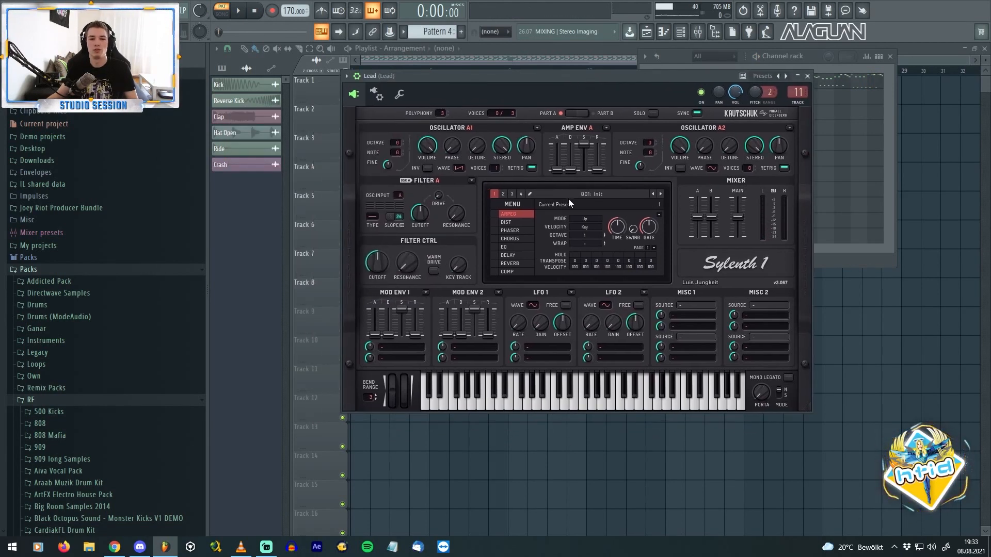
# Step: Turn off retrigger on oscillator A1, set it to 8 voices, raise its detune and audition the sound
pyautogui.click(531, 169)
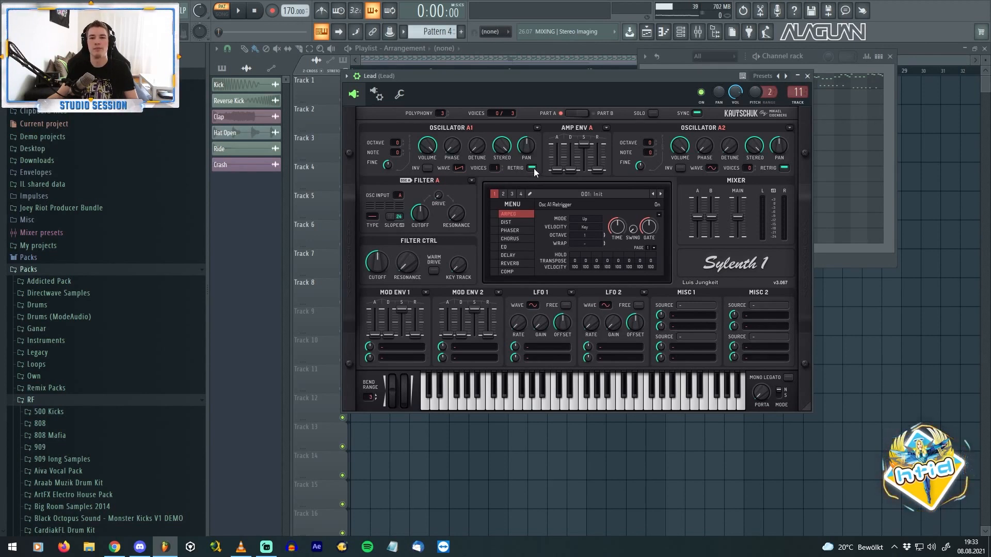
pyautogui.click(531, 169)
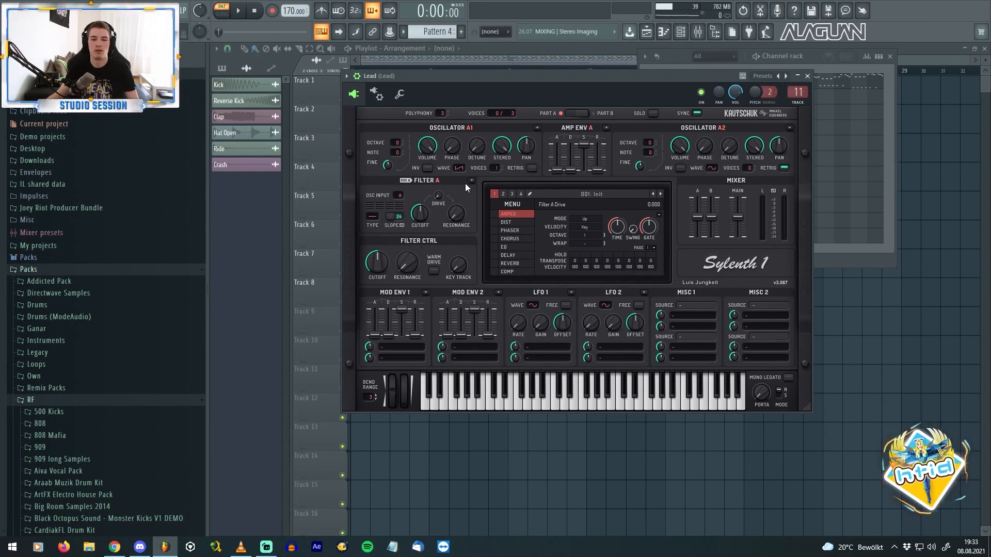
pyautogui.moveTo(494, 168); pyautogui.dragTo(515, 19)
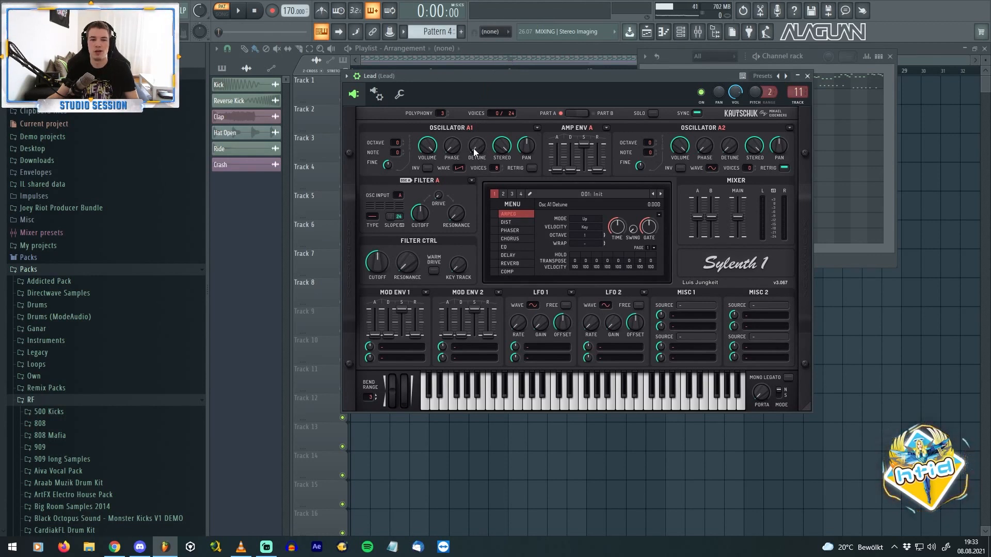
pyautogui.press('space')
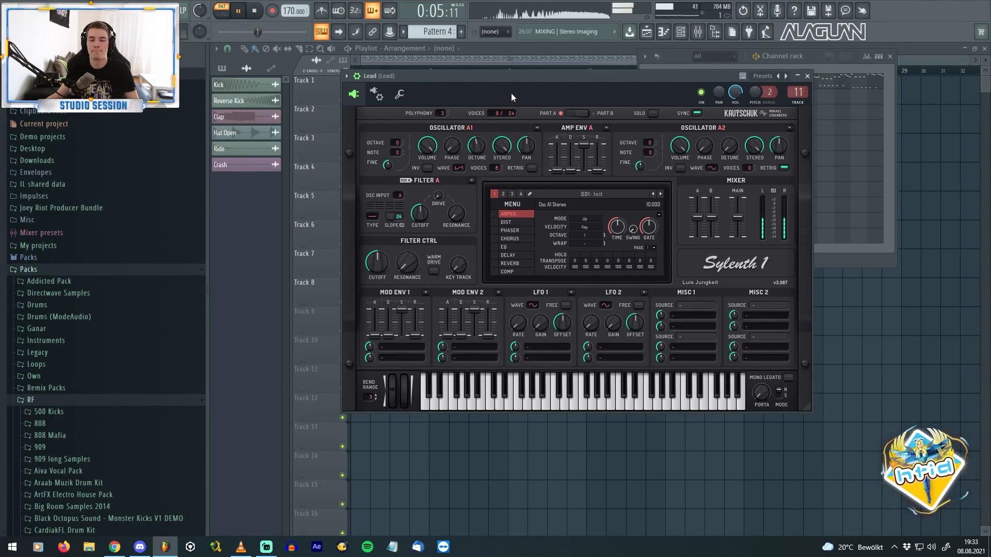
pyautogui.press('space')
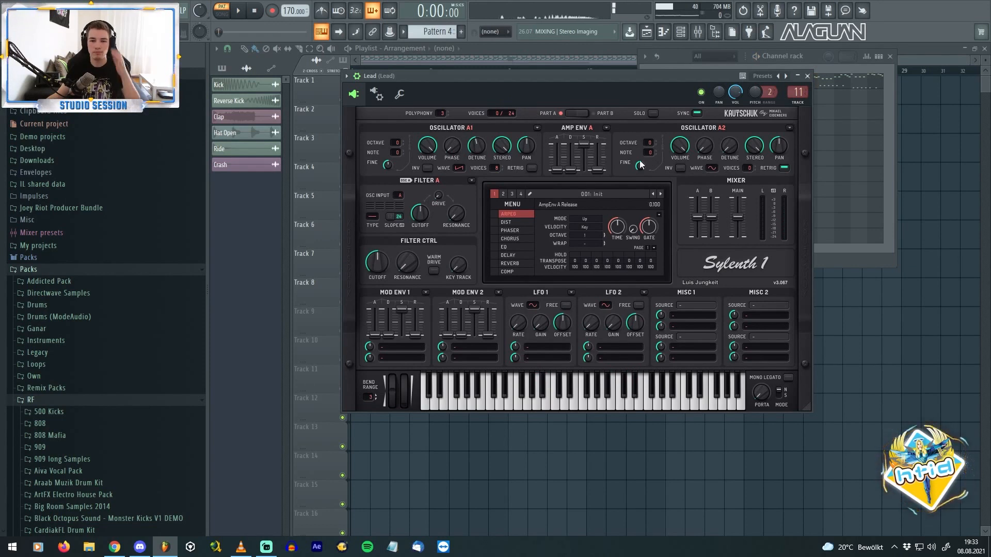
# Step: Set oscillator A2 to a Saw wave with retrigger off, 8 voices and detune at about 5.5
pyautogui.click(714, 169)
pyautogui.click(723, 199)
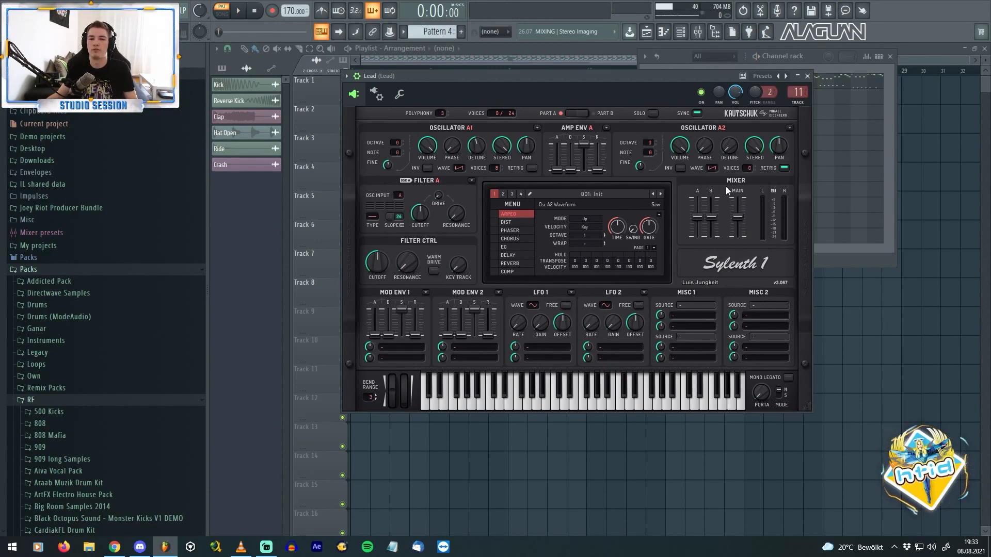
pyautogui.click(783, 169)
pyautogui.press('space')
pyautogui.moveTo(747, 170); pyautogui.dragTo(712, 28)
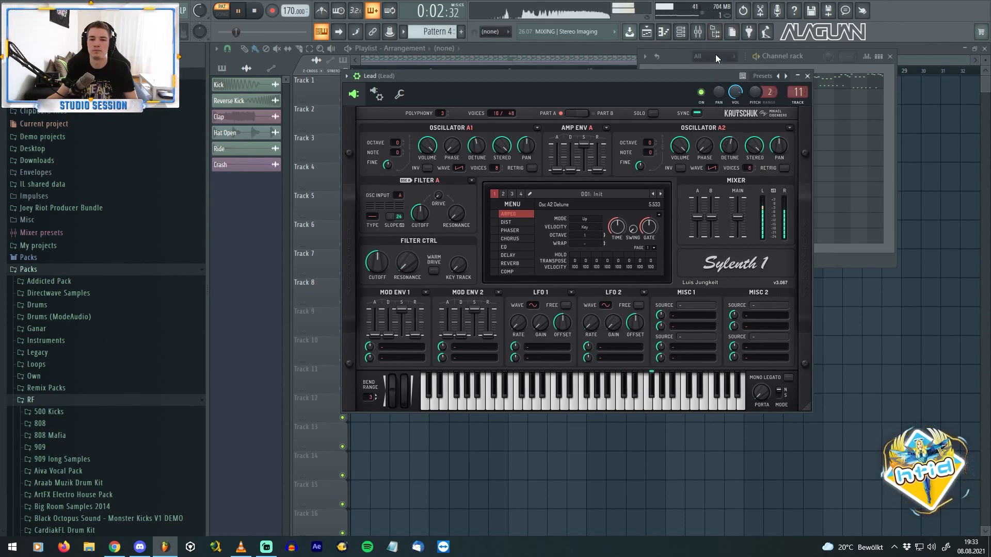
pyautogui.press('space')
# Step: Set oscillator A2's octave to +1 and lower its volume while auditioning the lead
pyautogui.moveTo(650, 143); pyautogui.dragTo(651, 150)
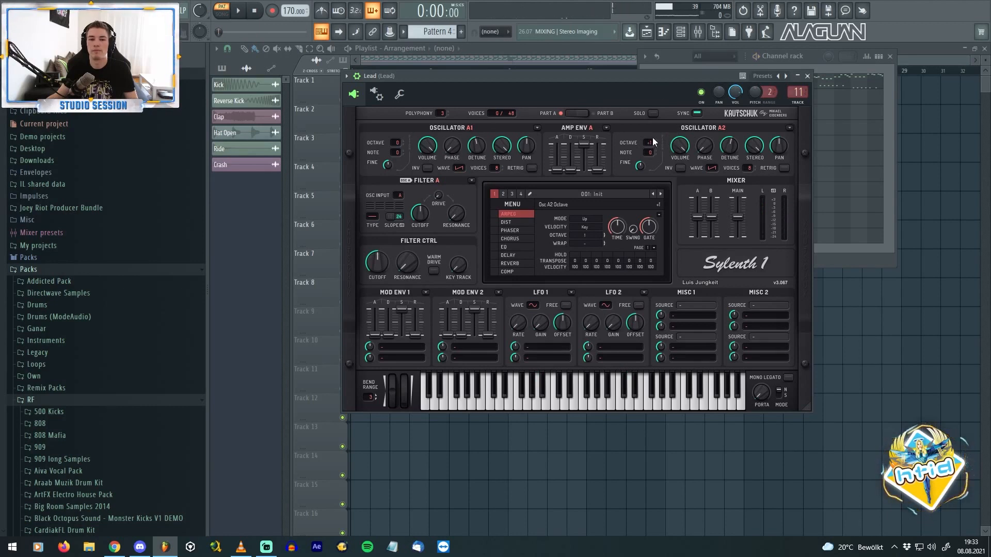
pyautogui.press('space')
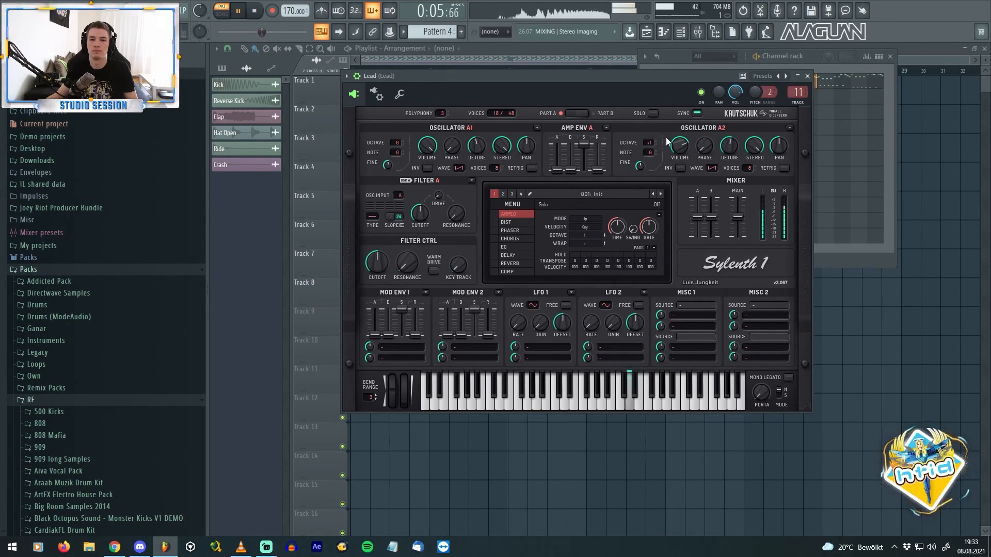
pyautogui.press('space')
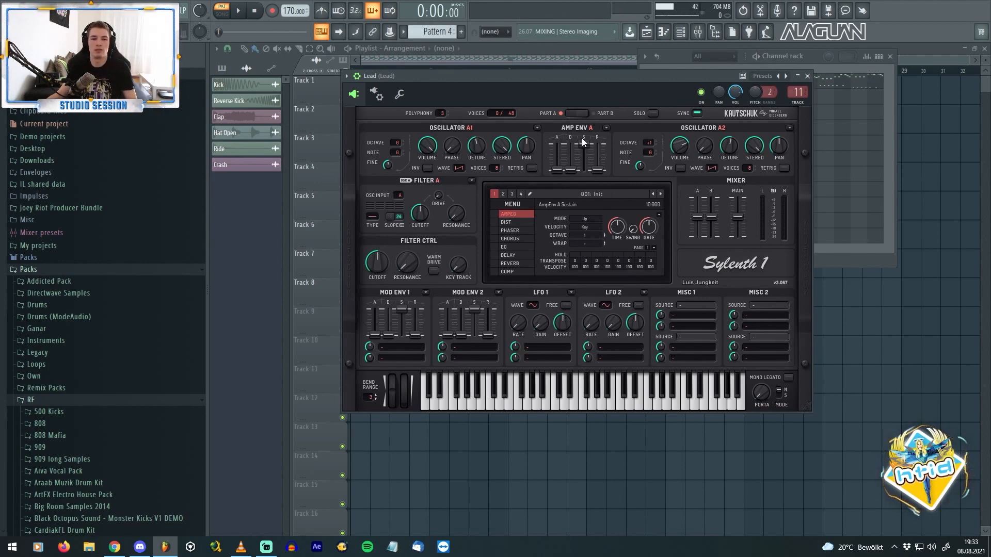
# Step: In Part B, turn off oscillator B1's retrigger, set 8 voices, raise its detune and set its volume to about 8.8
pyautogui.click(572, 114)
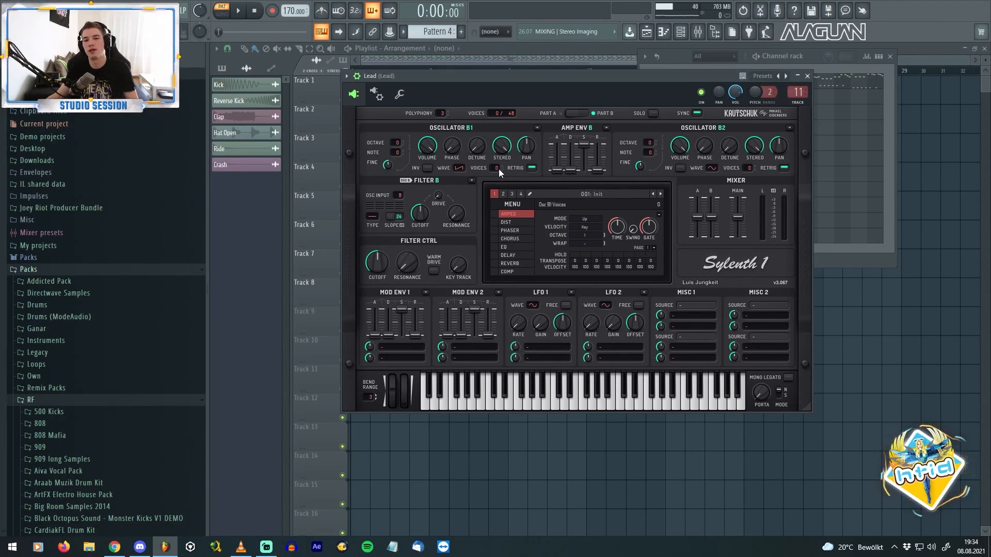
pyautogui.click(533, 168)
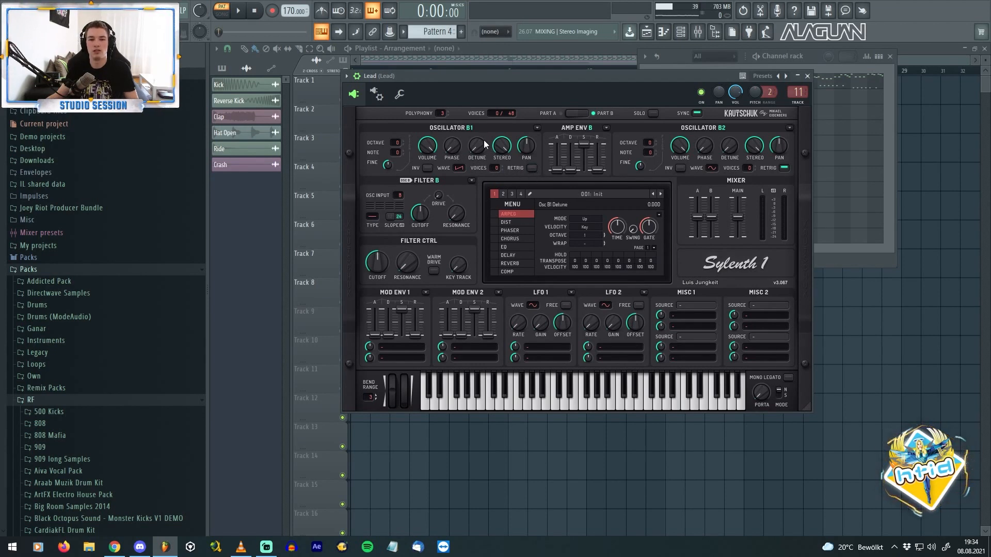
pyautogui.moveTo(495, 165); pyautogui.dragTo(496, 132)
pyautogui.press('space')
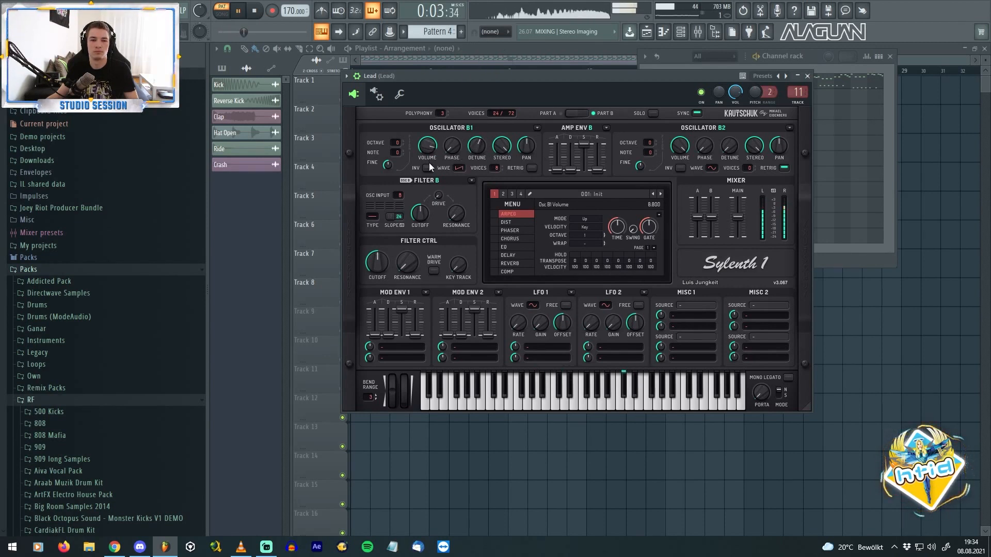
# Step: Set oscillator B2 to Saw with retrigger off, 8 voices, octave +1, volume about 7.7 and a raised detune
pyautogui.click(712, 168)
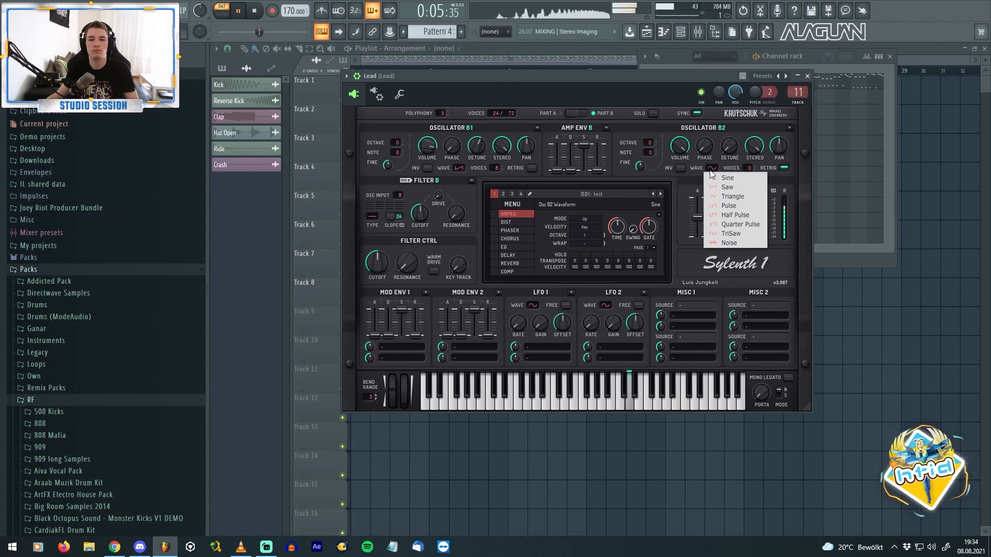
pyautogui.click(722, 187)
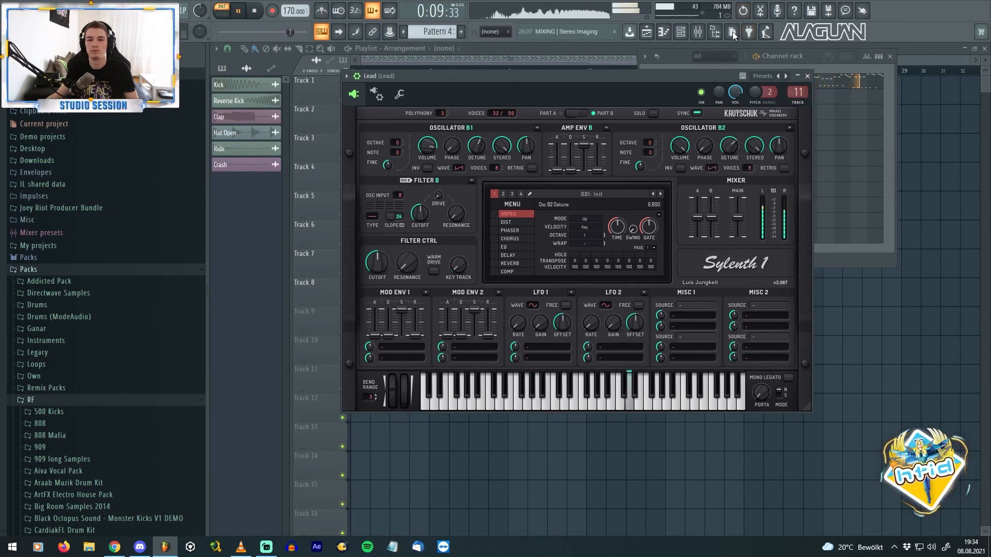
pyautogui.click(655, 141)
pyautogui.moveTo(725, 146); pyautogui.dragTo(725, 117)
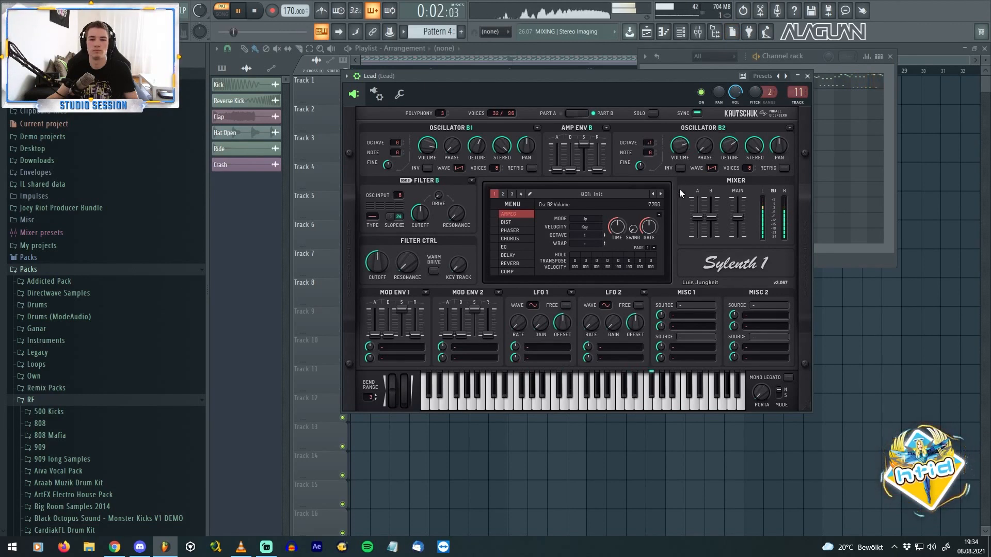
pyautogui.moveTo(729, 153)
pyautogui.mouseDown()
pyautogui.moveTo(659, 97)
pyautogui.moveTo(734, 149)
pyautogui.mouseUp()
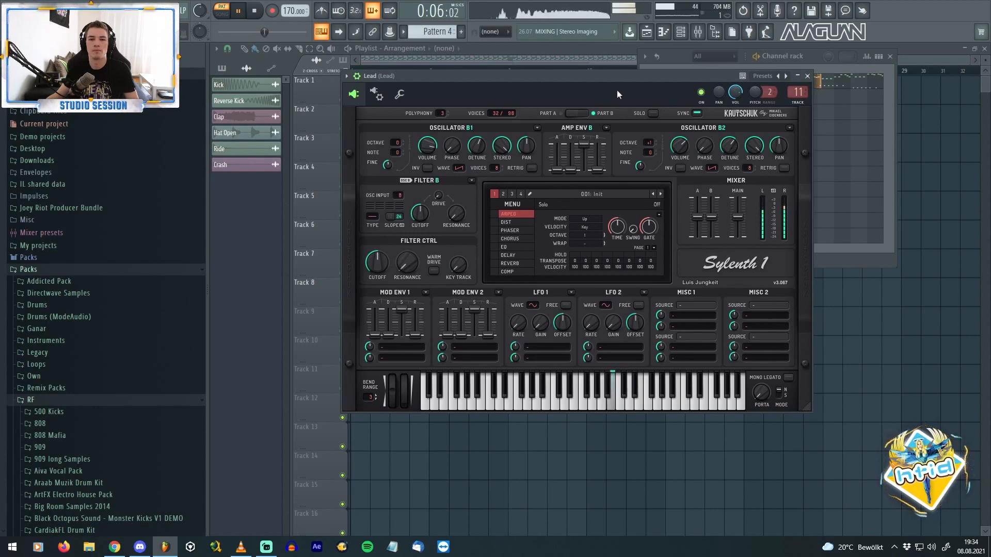
# Step: Route LFO 1 to Pitch A and B, set its rate to 1/256D and raise its gain
pyautogui.press('space')
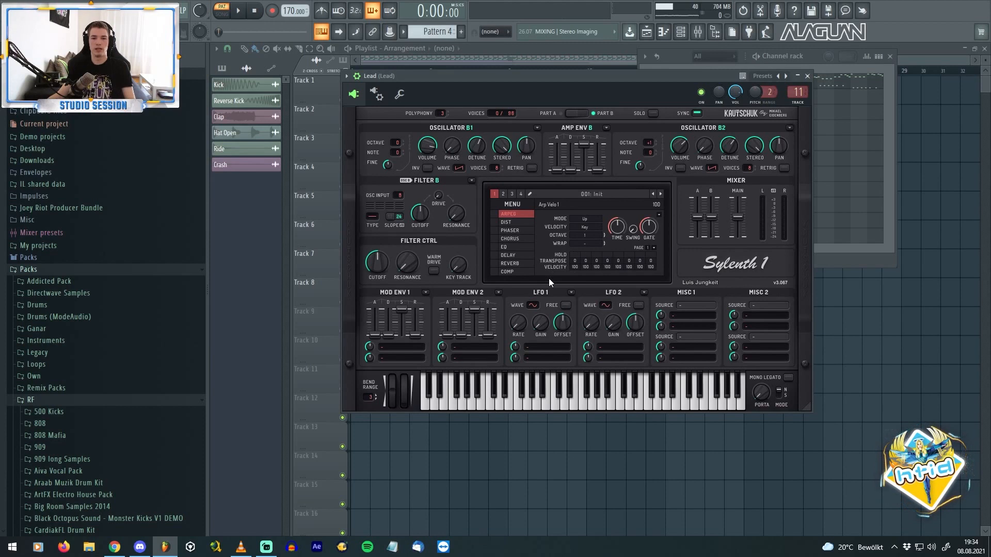
pyautogui.click(553, 348)
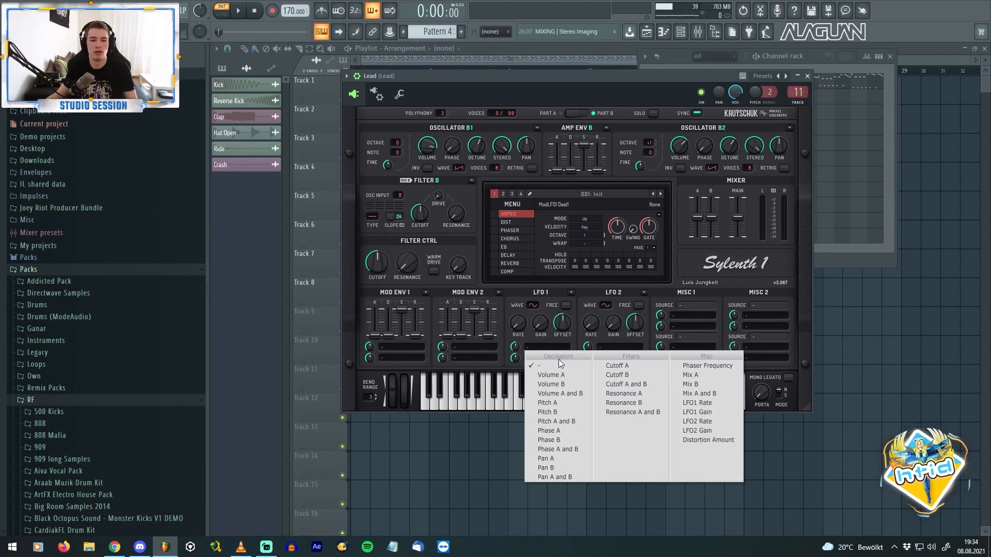
pyautogui.click(567, 425)
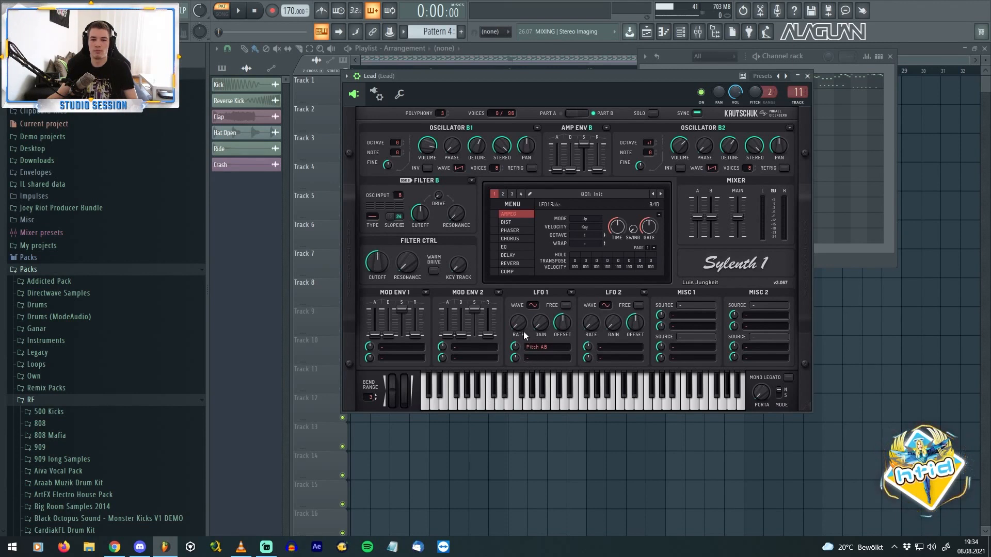
pyautogui.moveTo(519, 271); pyautogui.dragTo(515, 177)
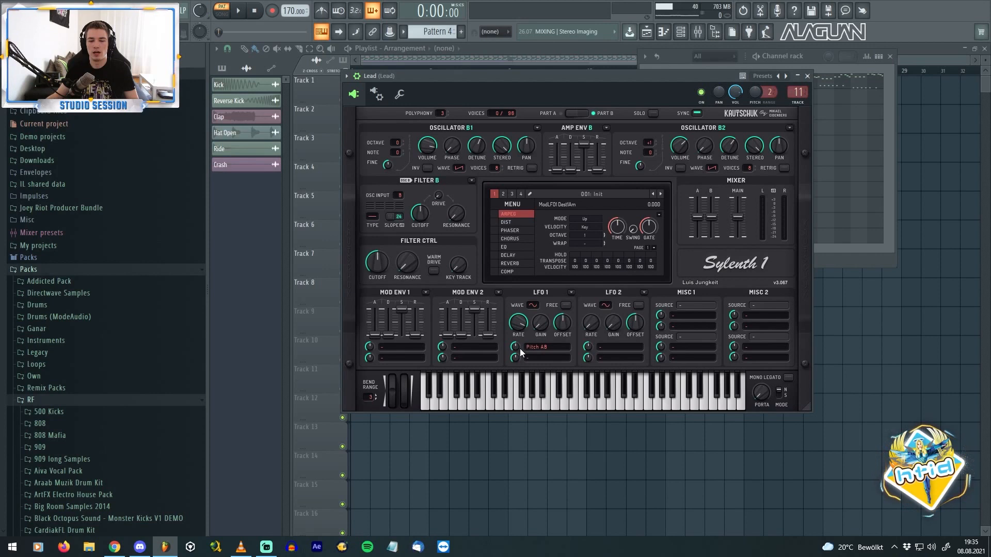
pyautogui.moveTo(534, 333); pyautogui.dragTo(540, 161)
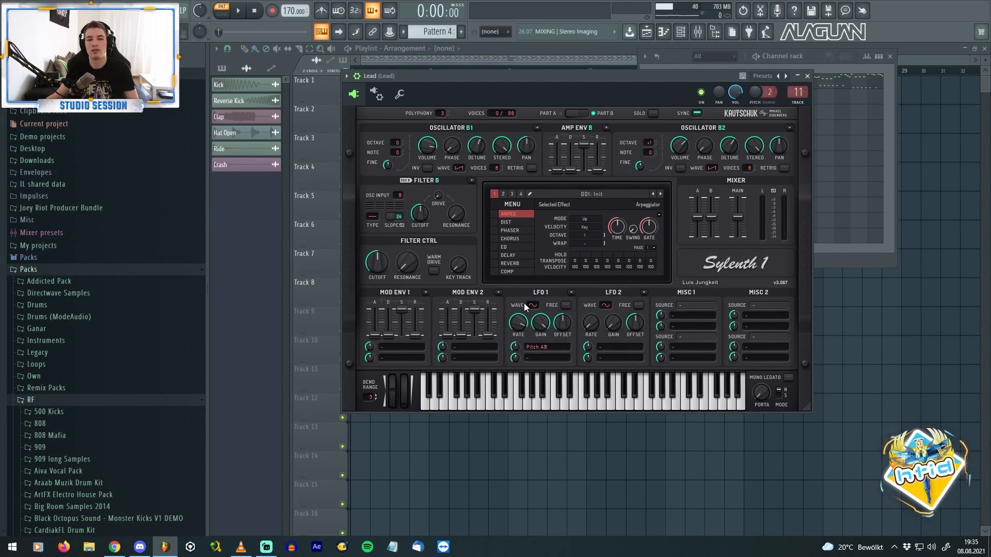
# Step: Apply a small LFO 1 pitch modulation amount and audition the lead with it
pyautogui.moveTo(515, 347); pyautogui.dragTo(515, 349)
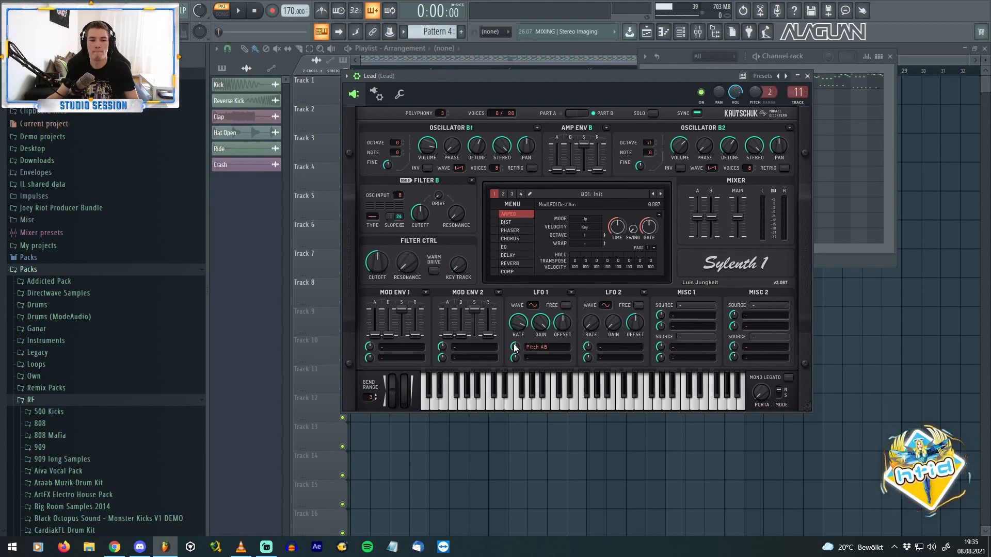
pyautogui.press('space')
pyautogui.moveTo(514, 345); pyautogui.dragTo(513, 340)
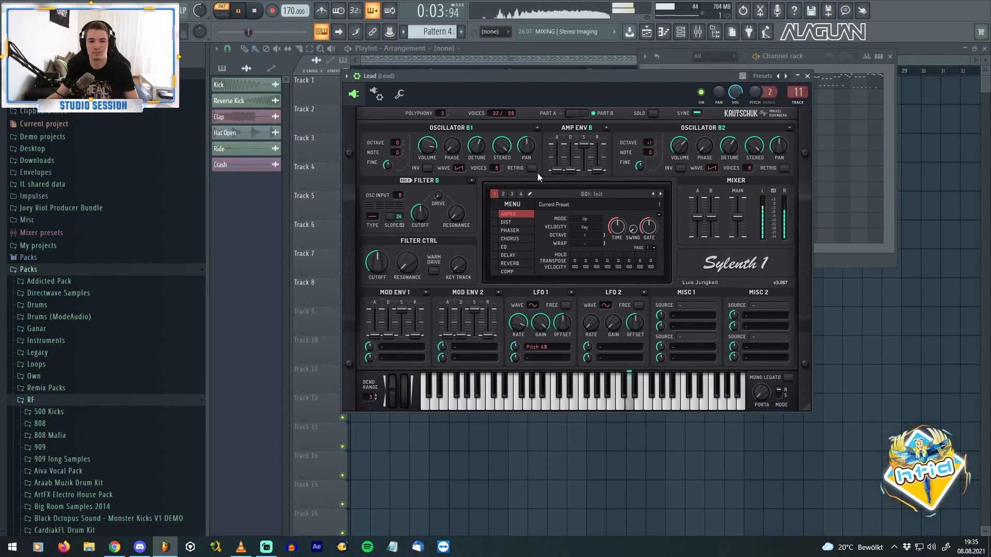
pyautogui.press('space')
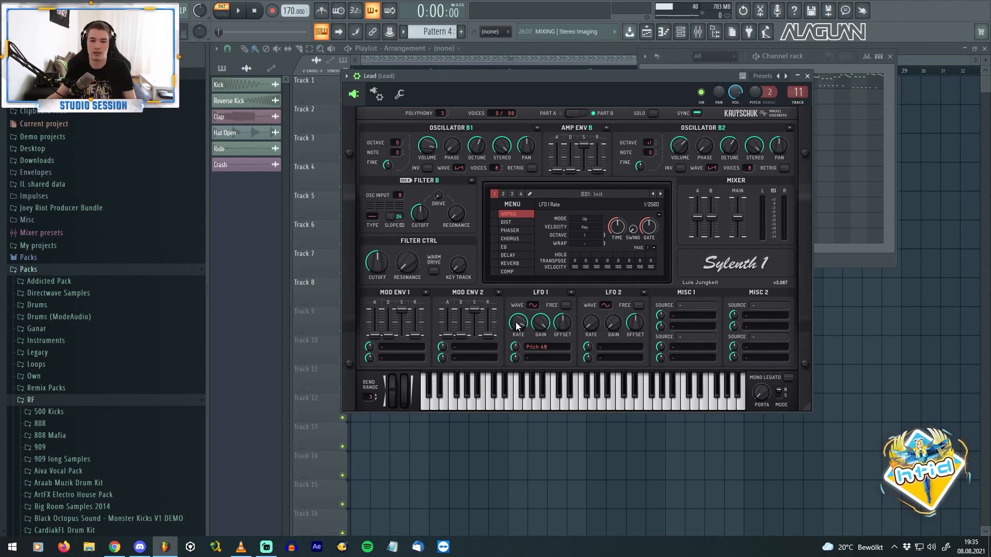
# Step: Audition a slower LFO 1 rate and try pitch modulation amounts of about 0.93 and 0.67
pyautogui.press('space')
pyautogui.moveTo(519, 322); pyautogui.dragTo(506, 371)
pyautogui.press('space')
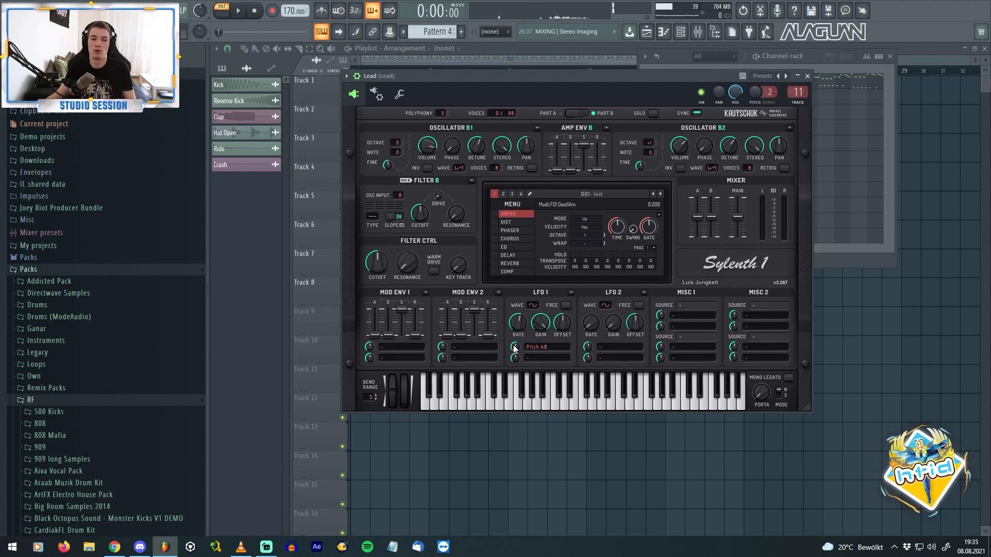
pyautogui.moveTo(516, 347)
pyautogui.mouseDown()
pyautogui.moveTo(515, 332)
pyautogui.moveTo(515, 341)
pyautogui.mouseUp()
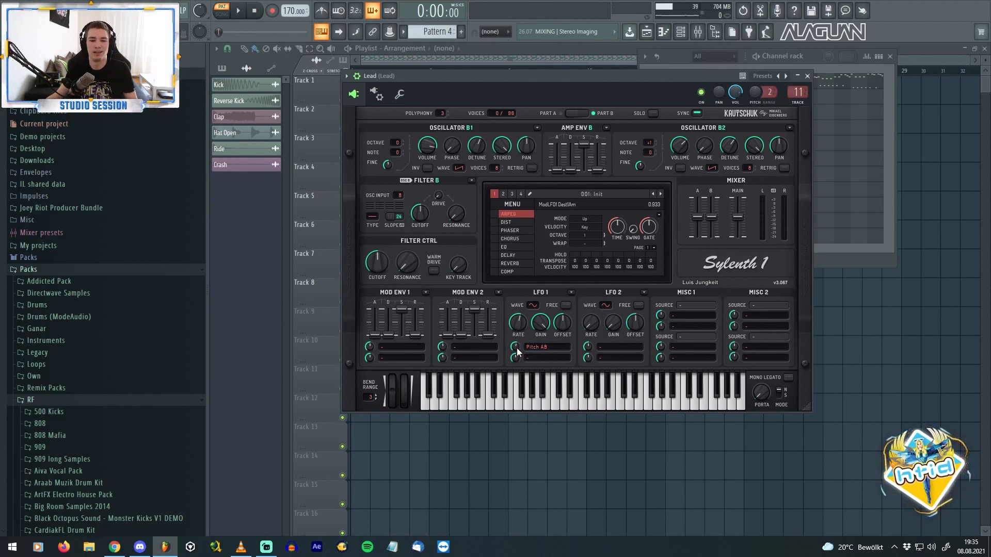
pyautogui.press('space')
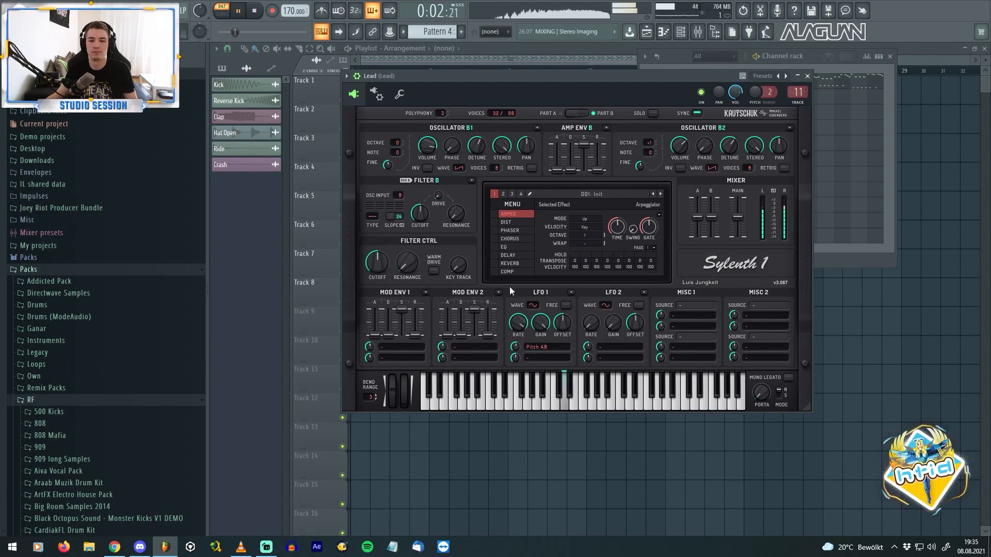
pyautogui.moveTo(517, 346); pyautogui.dragTo(516, 347)
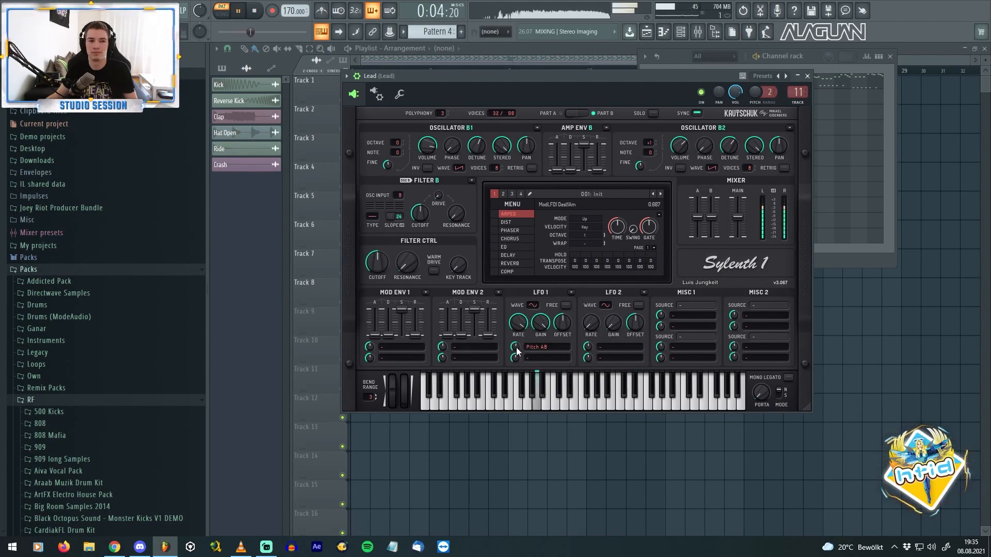
pyautogui.moveTo(518, 350); pyautogui.dragTo(527, 343)
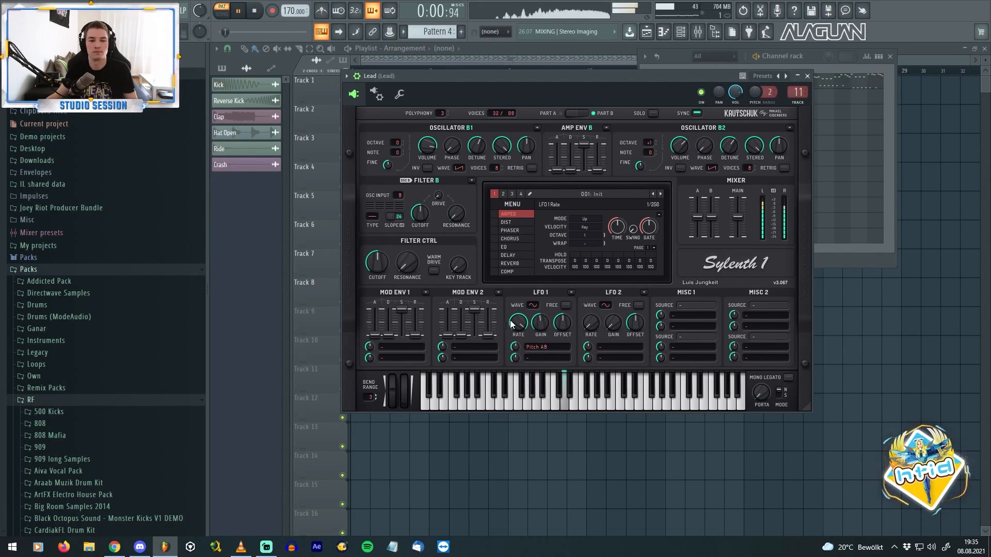
# Step: Set LFO 1's rate back to 1/256D, lower its gain and audition the lead
pyautogui.moveTo(517, 331); pyautogui.dragTo(518, 341)
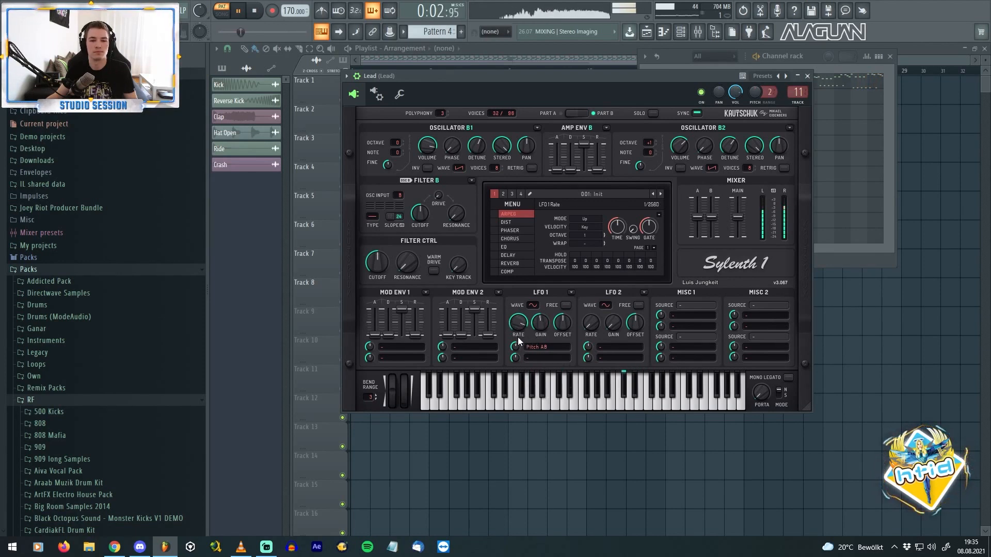
pyautogui.press('space')
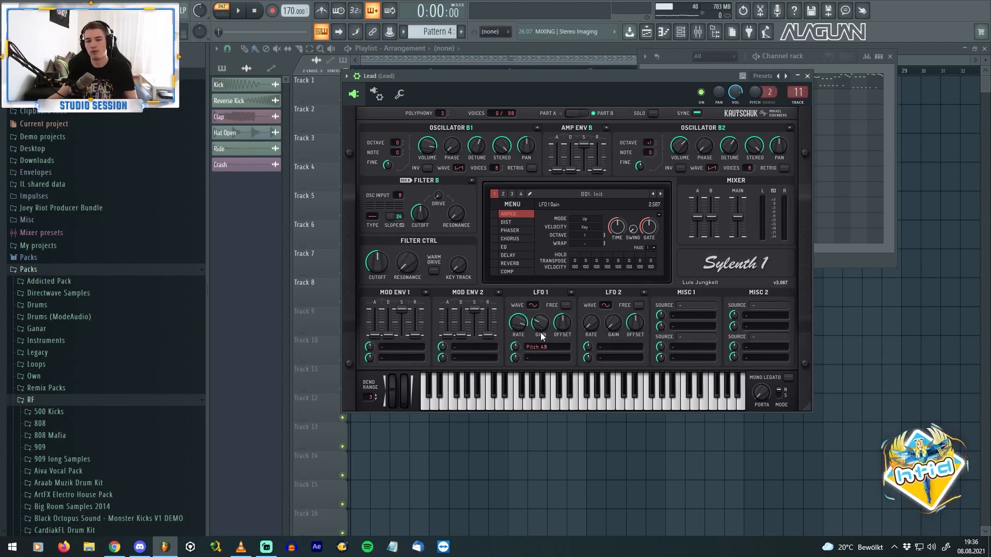
pyautogui.press('space')
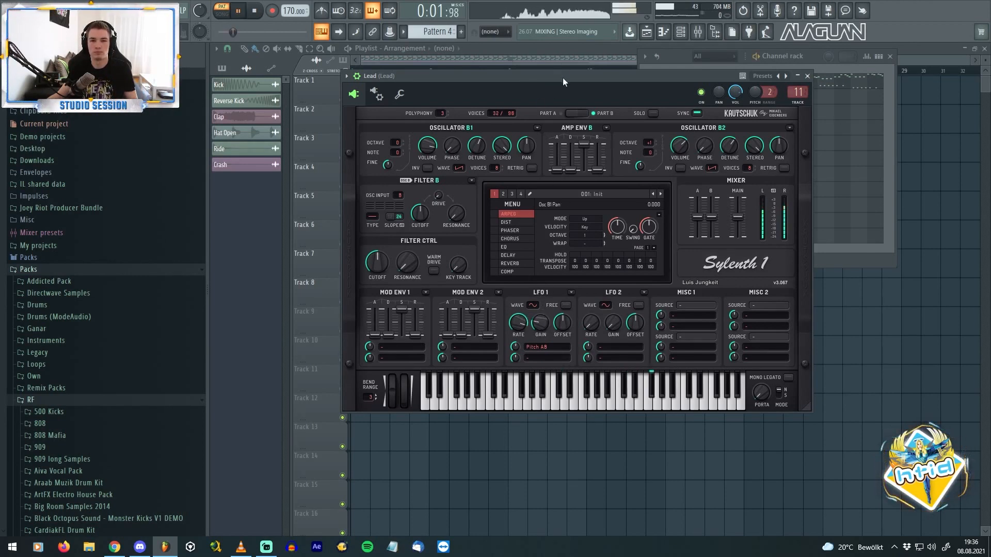
pyautogui.press('space')
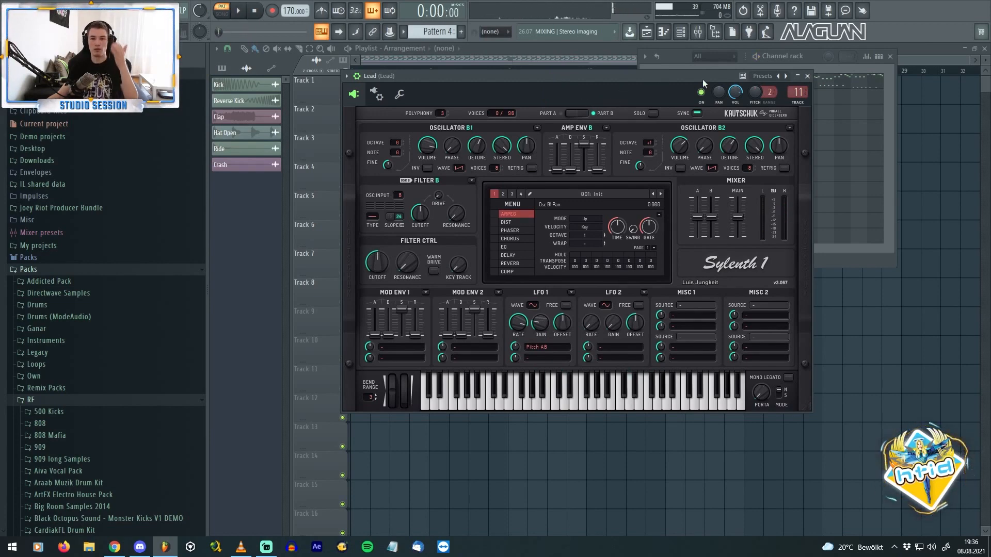
# Step: Place Pattern 4 at bar 1 of Track 9 in the playlist and duplicate it to bar 9
pyautogui.click(807, 76)
pyautogui.press('F6')
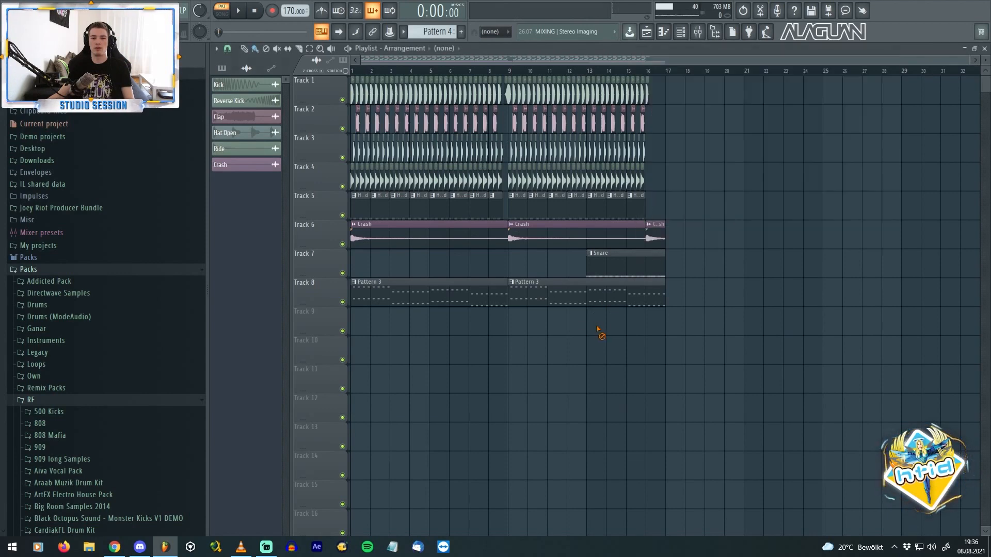
pyautogui.moveTo(568, 330)
pyautogui.mouseDown()
pyautogui.moveTo(587, 325)
pyautogui.moveTo(206, 345)
pyautogui.mouseUp()
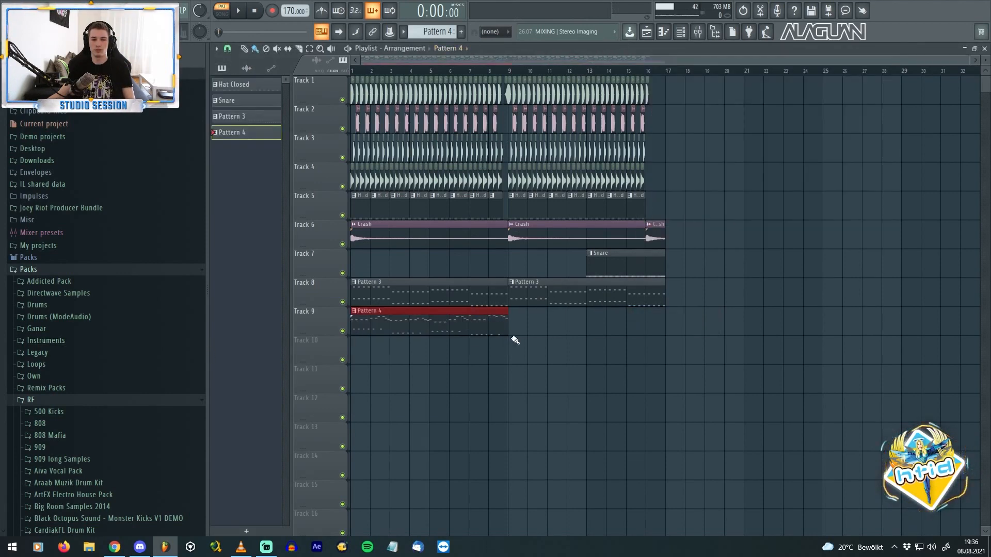
pyautogui.hotkey('ctrl', 'b')
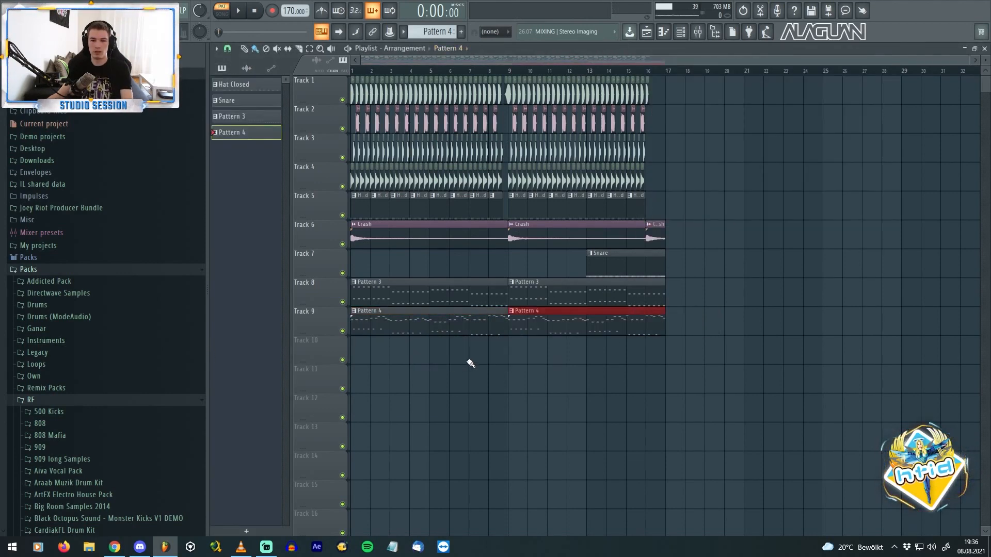
# Step: Play the full arrangement and lower the Lead mixer track's volume slightly to balance it
pyautogui.press('F9')
pyautogui.scroll(-5, 511, 315)
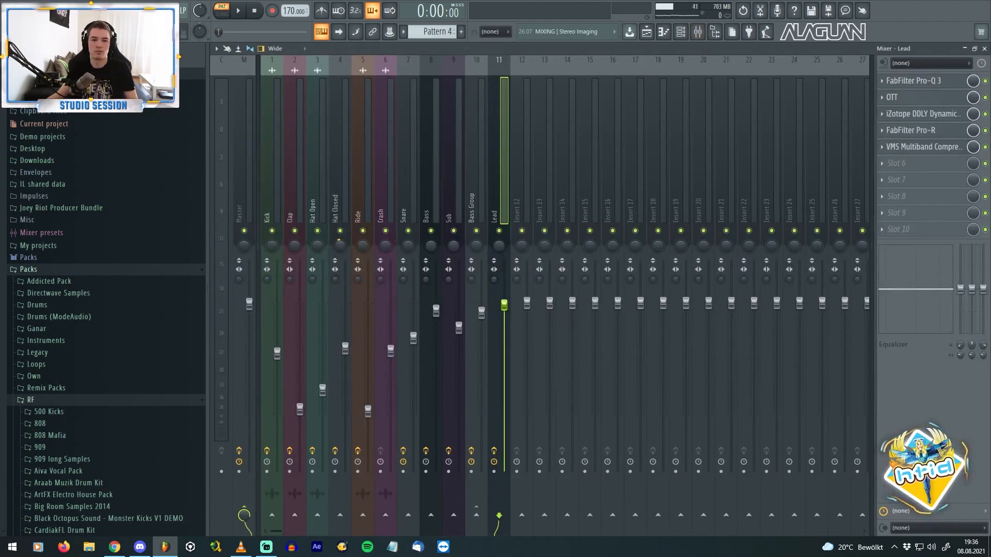
pyautogui.press('space')
pyautogui.scroll(-6, 513, 315)
pyautogui.moveTo(504, 320); pyautogui.dragTo(504, 319)
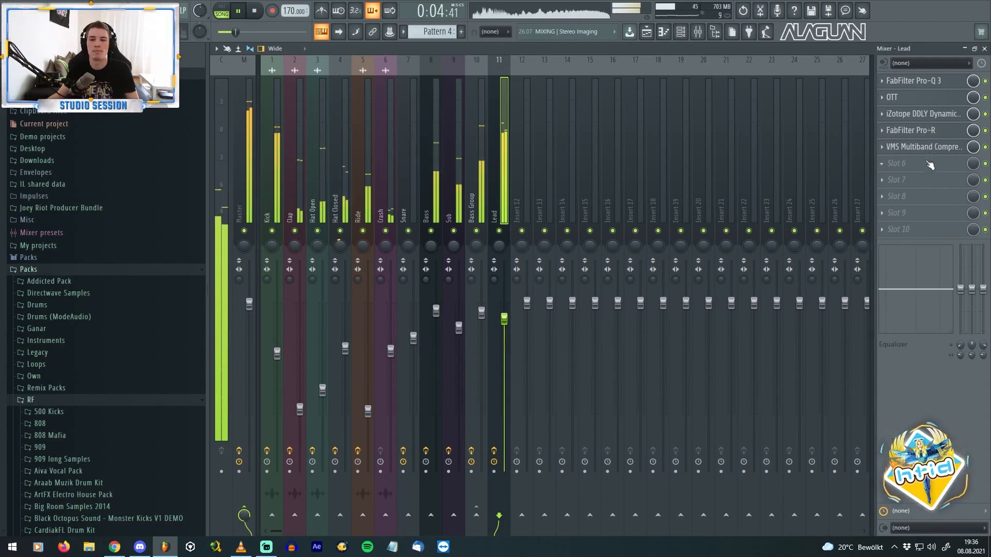
# Step: Check the Pro-R reverb's mix on the Lead track, trim the Lead volume slightly further and end playback
pyautogui.click(913, 131)
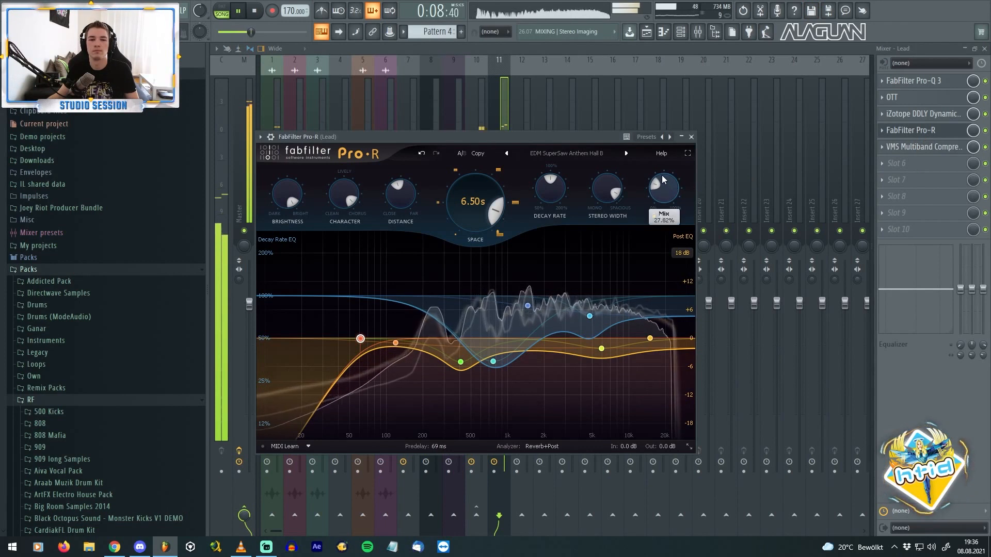
pyautogui.click(691, 137)
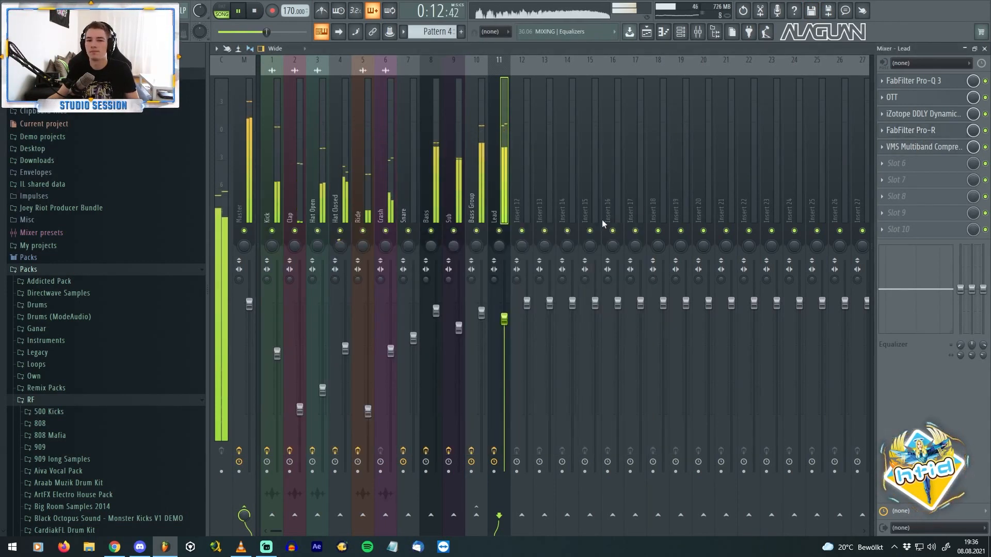
pyautogui.moveTo(504, 319); pyautogui.dragTo(504, 321)
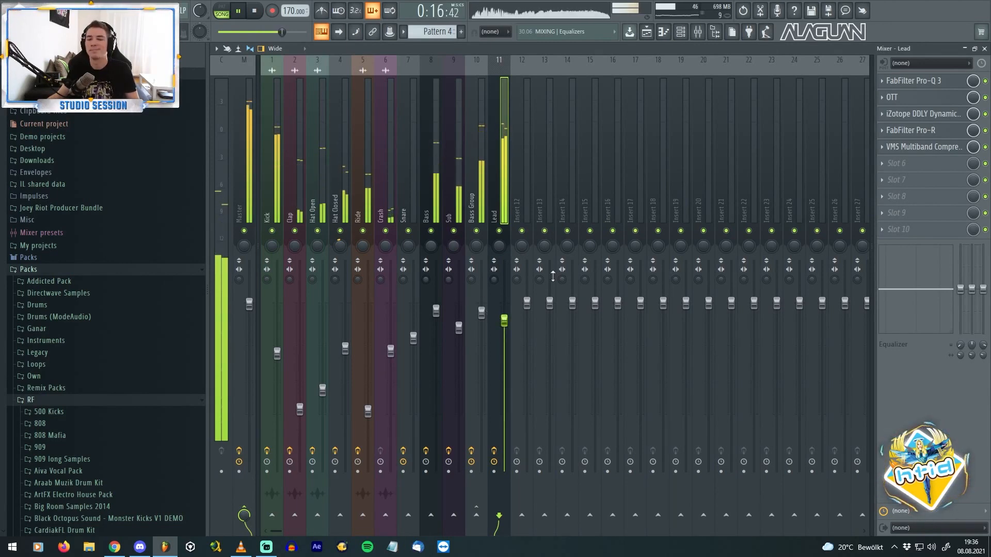
pyautogui.click(984, 48)
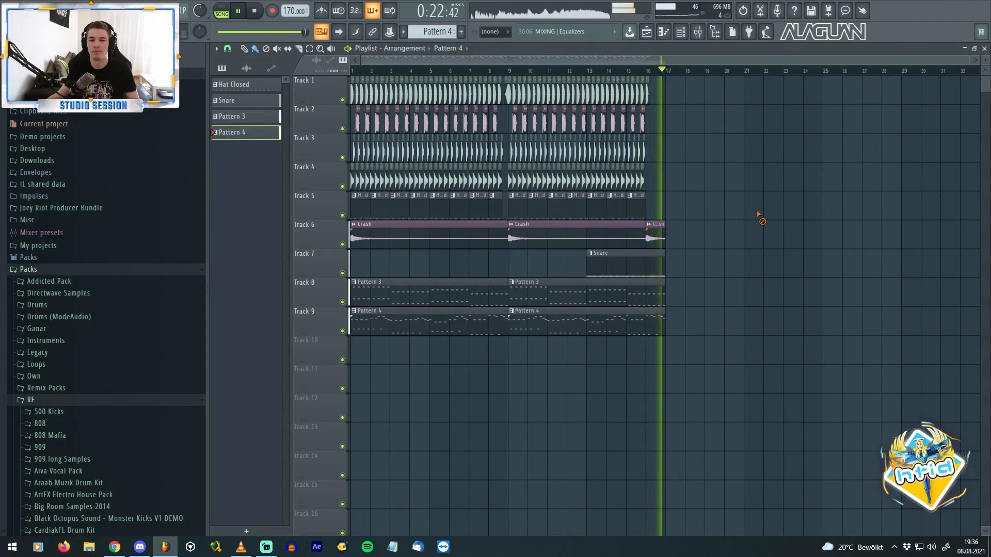
pyautogui.press('space')
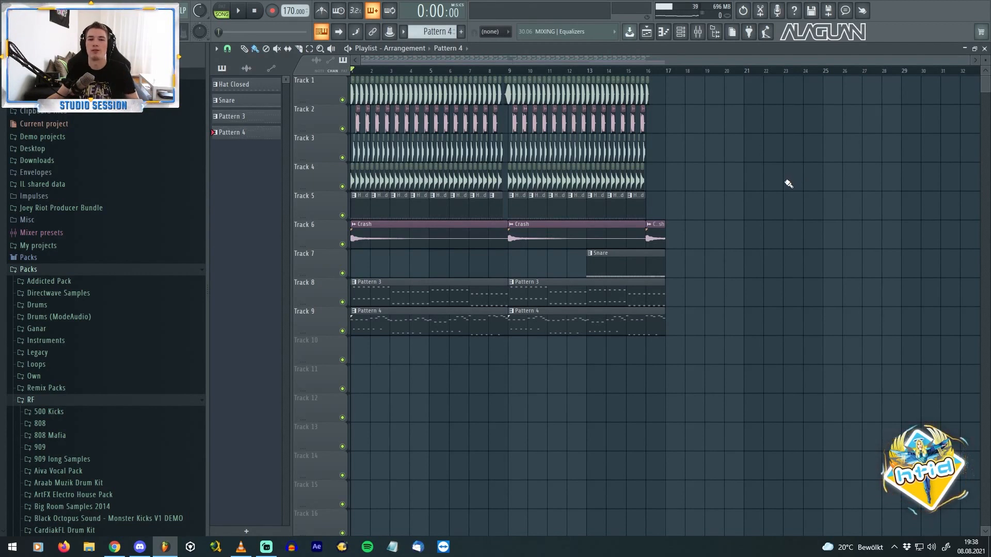
# Step: Solo Track 9 and set both Filter B and Filter A of the Lead synth to Lowpass
pyautogui.rightClick(343, 331)
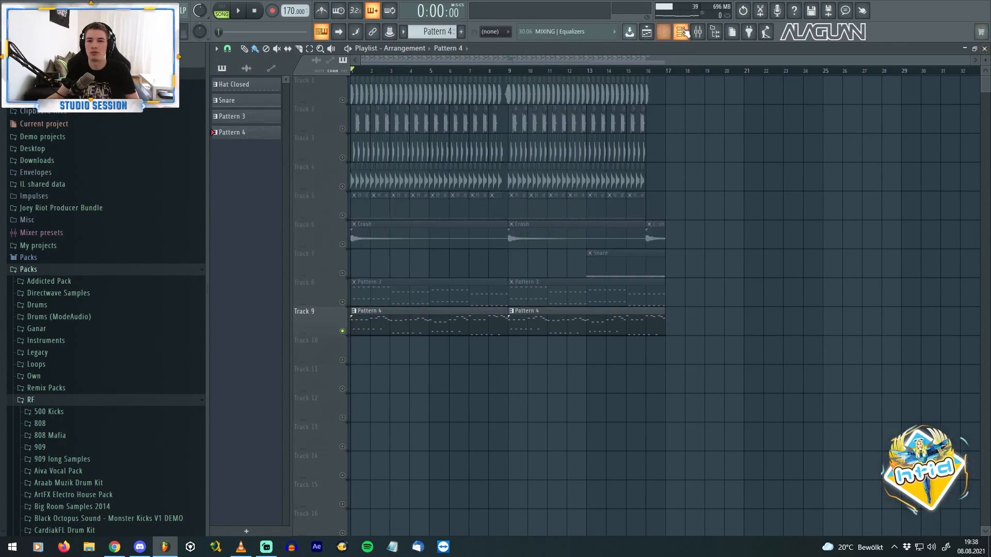
pyautogui.press('F6')
pyautogui.click(721, 82)
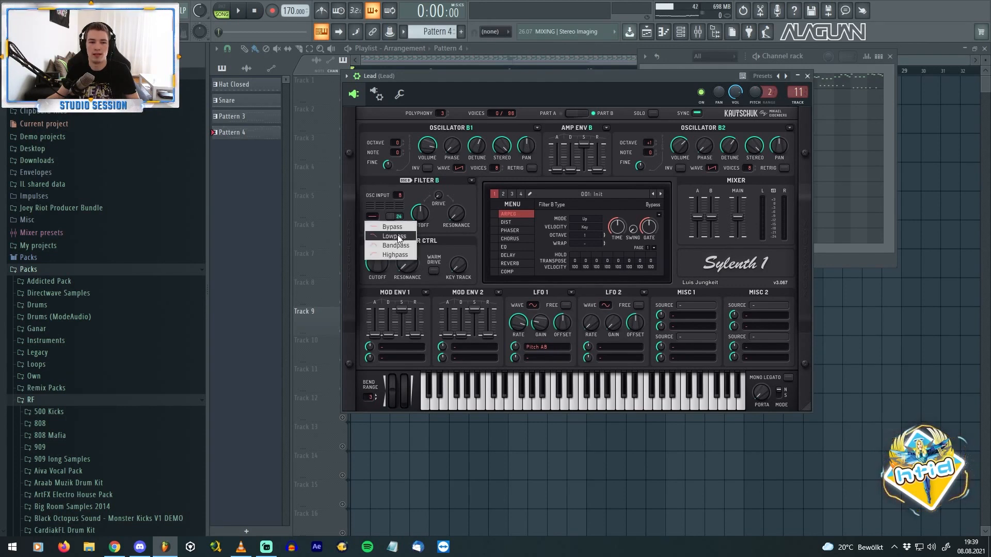
pyautogui.click(398, 236)
pyautogui.click(577, 113)
pyautogui.click(373, 217)
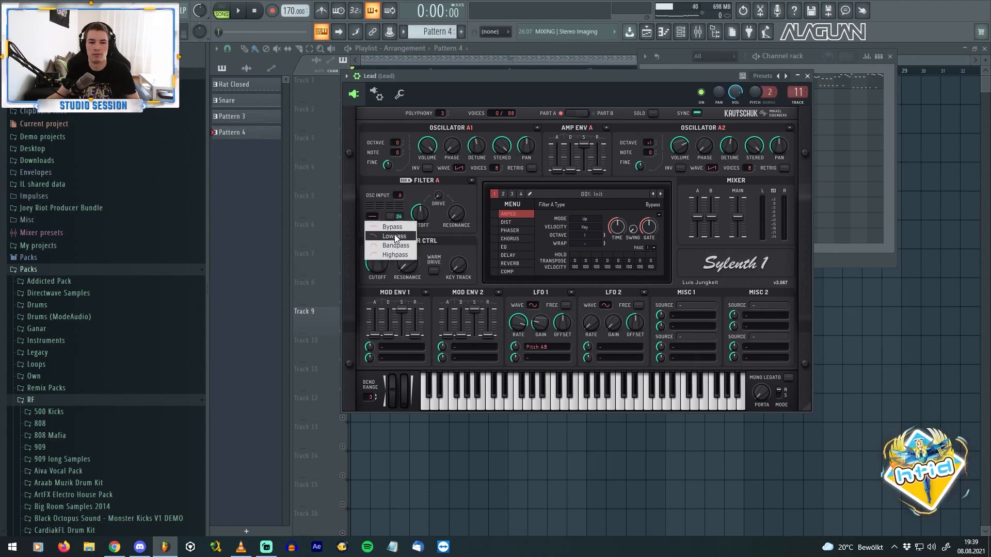
# Step: Route Mod Env 1 to Cutoff A and B, drop its sustain to zero and give it a short decay
pyautogui.click(401, 349)
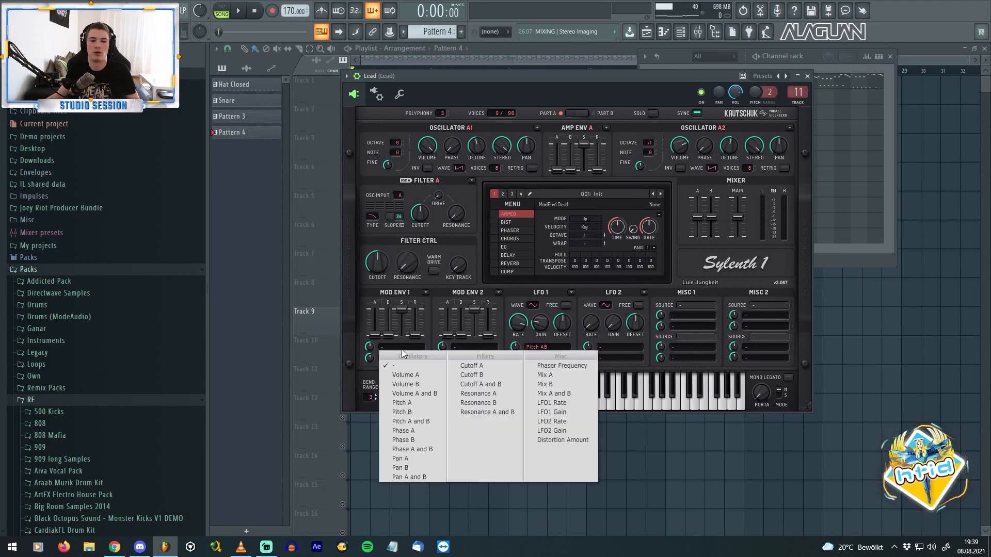
pyautogui.click(473, 384)
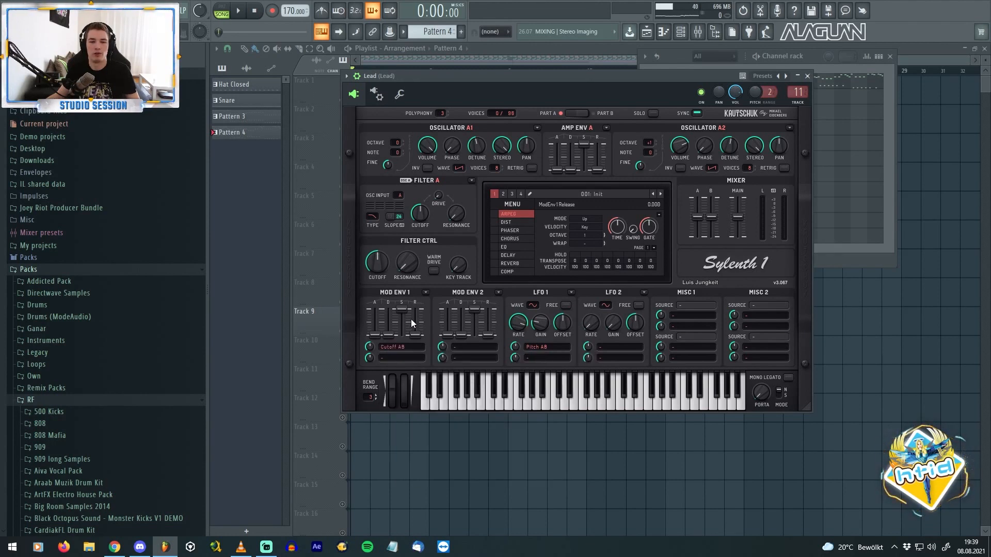
pyautogui.moveTo(403, 307); pyautogui.dragTo(395, 445)
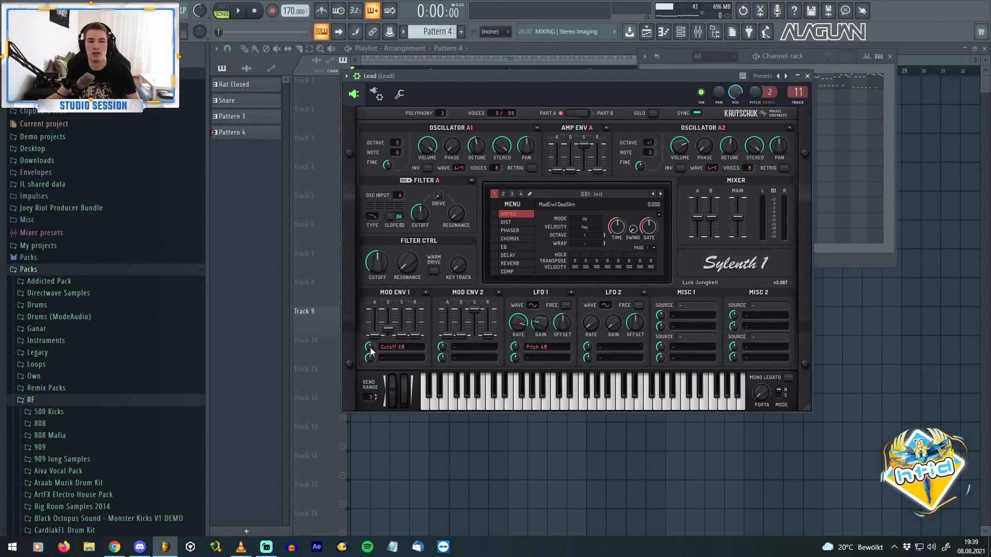
pyautogui.moveTo(368, 340); pyautogui.dragTo(368, 338)
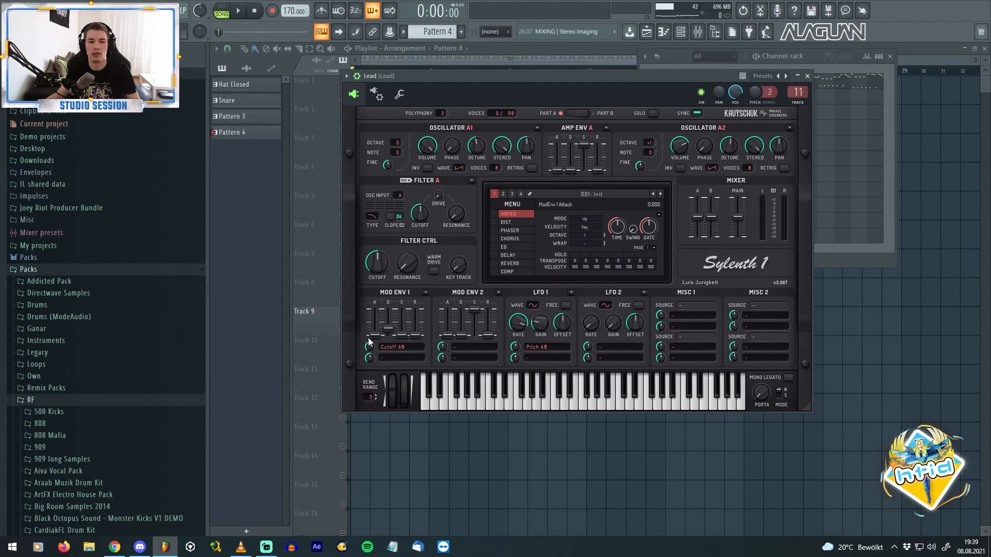
# Step: While the lead plays, raise Mod Env 1's release to about 1.45 and slightly adjust the amp envelope releases of Part A and Part B
pyautogui.press('space')
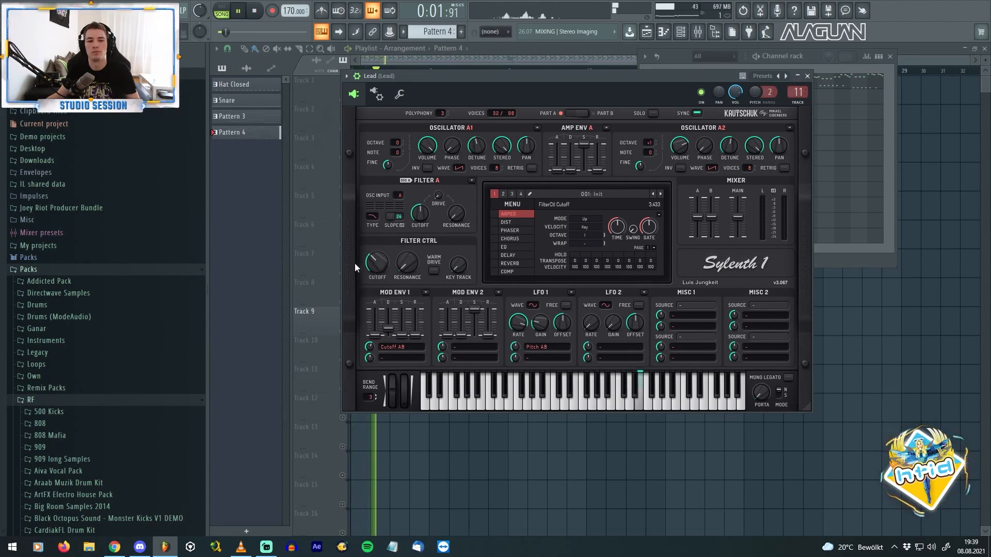
pyautogui.moveTo(414, 337); pyautogui.dragTo(414, 333)
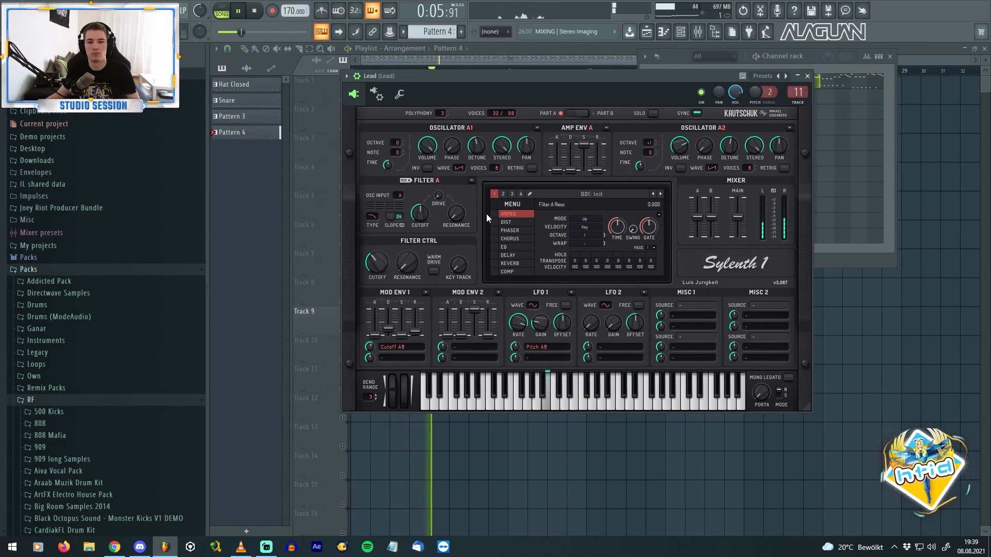
pyautogui.moveTo(596, 170); pyautogui.dragTo(596, 170)
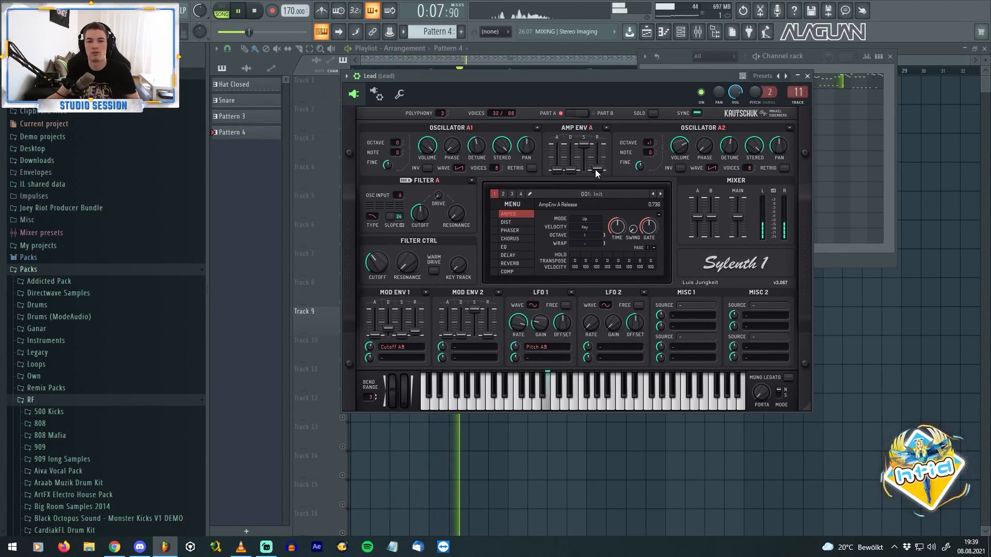
pyautogui.click(578, 113)
pyautogui.moveTo(601, 171); pyautogui.dragTo(602, 166)
# Step: Sweep the Filter Control cutoff upward during playback with its resonance set to 1.300, and end playback
pyautogui.moveTo(381, 270); pyautogui.dragTo(377, 227)
pyautogui.moveTo(379, 263); pyautogui.dragTo(359, 209)
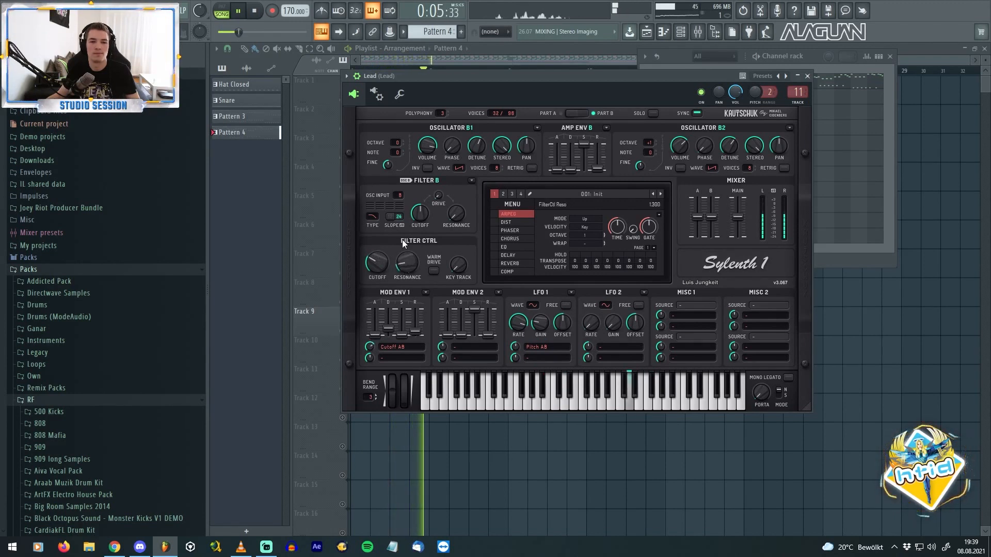
pyautogui.moveTo(384, 254); pyautogui.dragTo(374, 230)
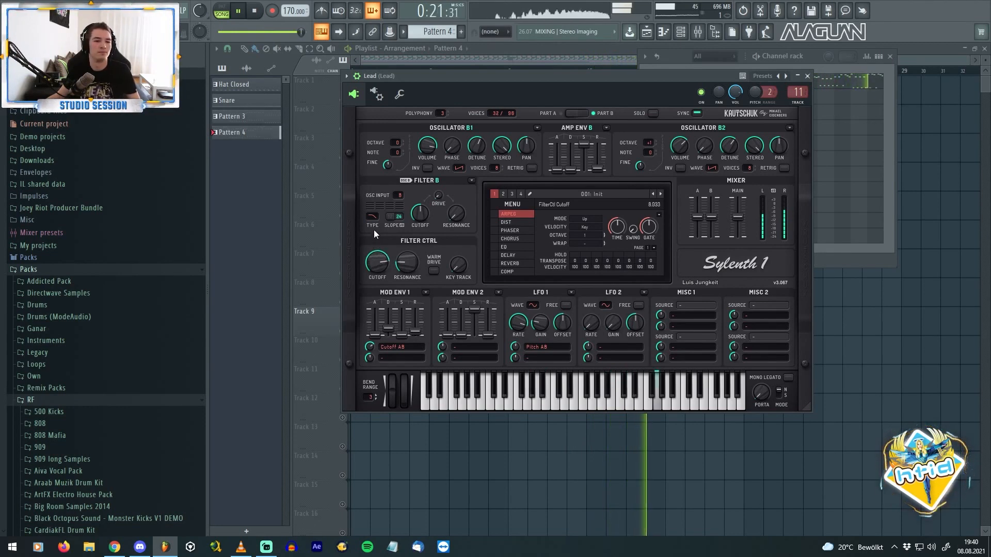
pyautogui.press('space')
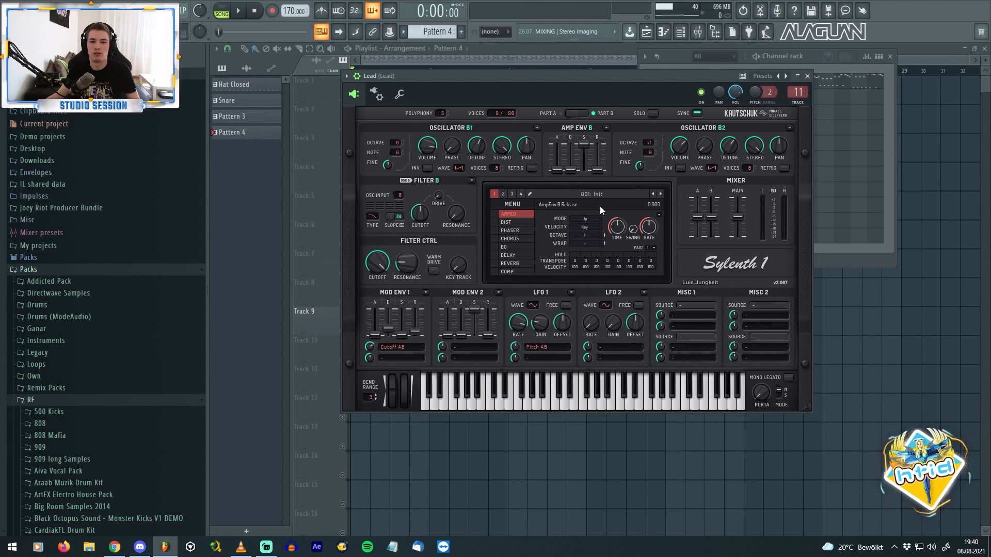
# Step: Play the lead while fine-tuning Mod Env 1's release, and check the amp envelopes of Part A and Part B
pyautogui.click(580, 113)
pyautogui.press('space')
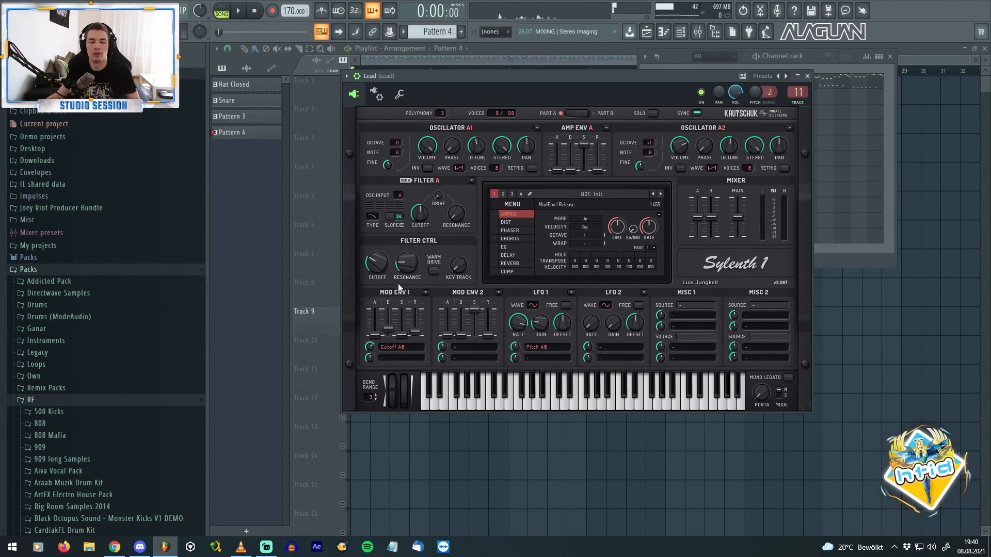
pyautogui.moveTo(415, 335)
pyautogui.mouseDown()
pyautogui.moveTo(423, 375)
pyautogui.moveTo(417, 335)
pyautogui.mouseUp()
pyautogui.press('space')
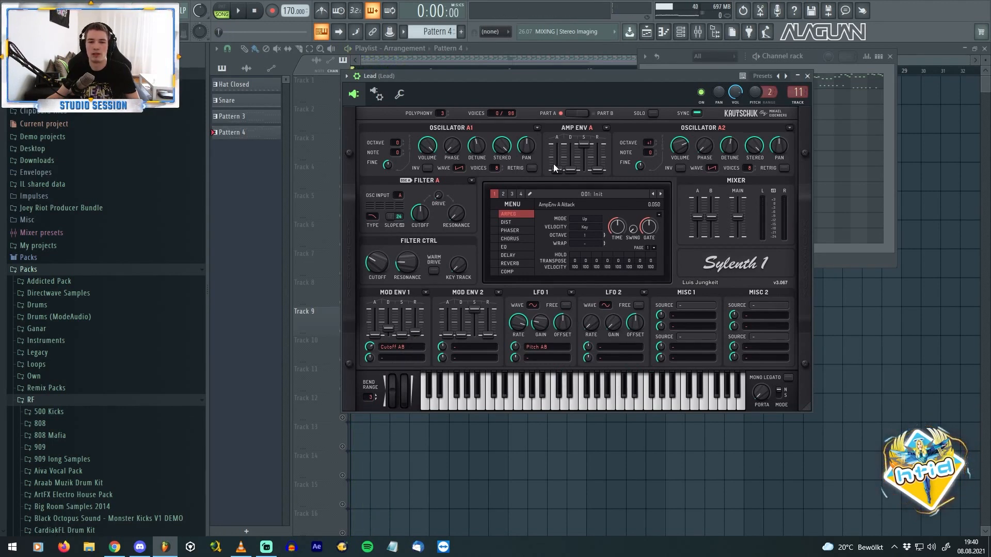
pyautogui.click(577, 113)
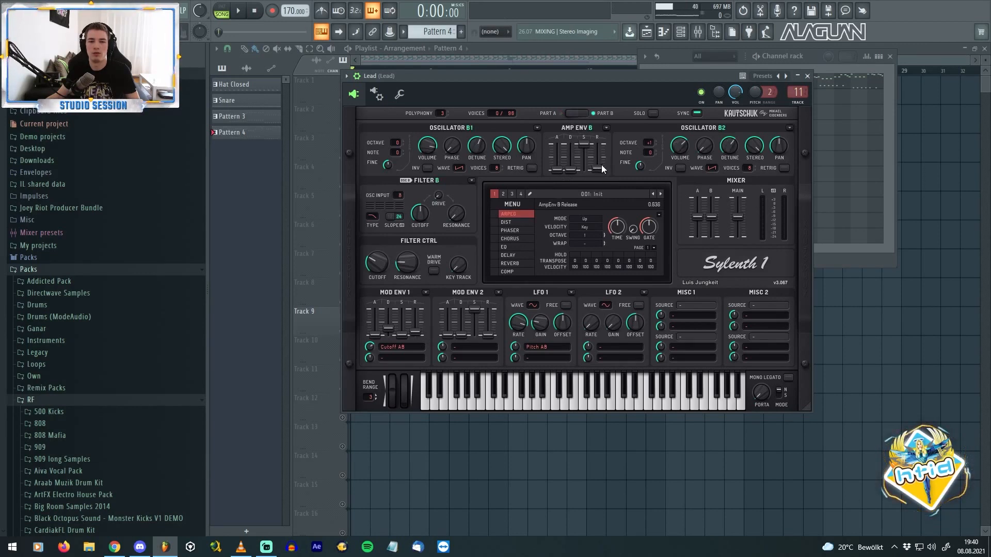
# Step: Play the lead while sweeping the Filter Control cutoff up to 10.000, and end playback
pyautogui.press('space')
pyautogui.moveTo(381, 247); pyautogui.dragTo(361, 159)
pyautogui.press('space')
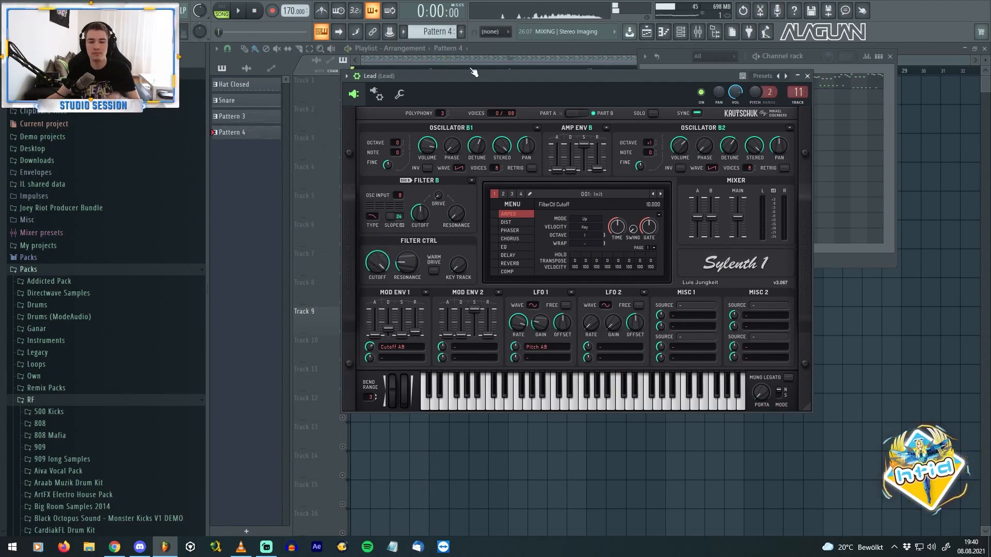